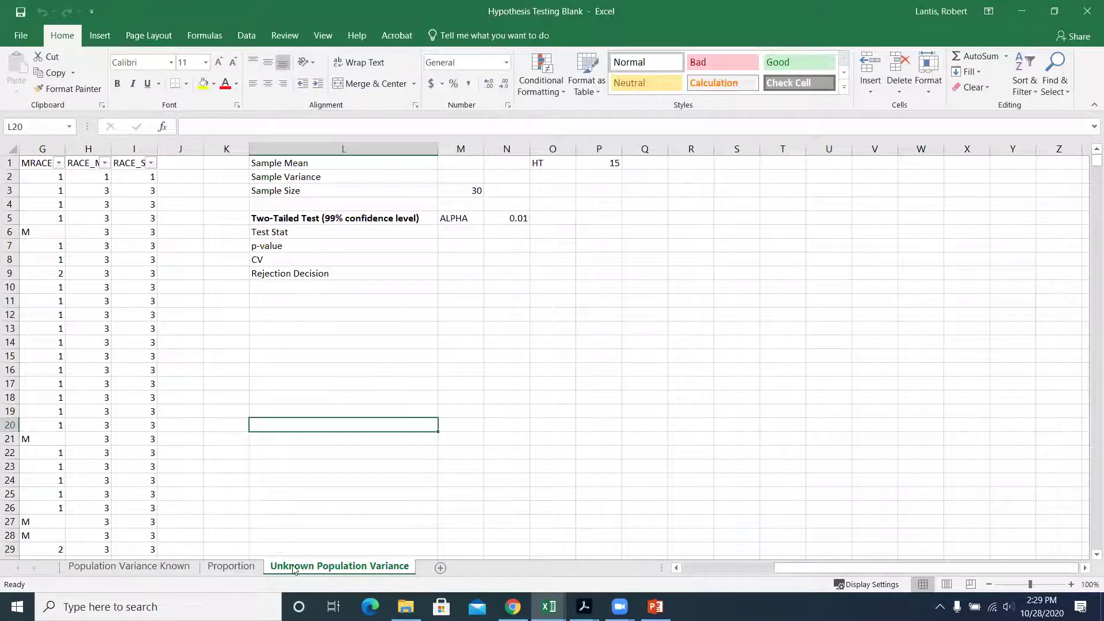
Set the Unknown Population Variance sheet to a custom zoom of 150% and maximize the workbook window
double_click(197, 15)
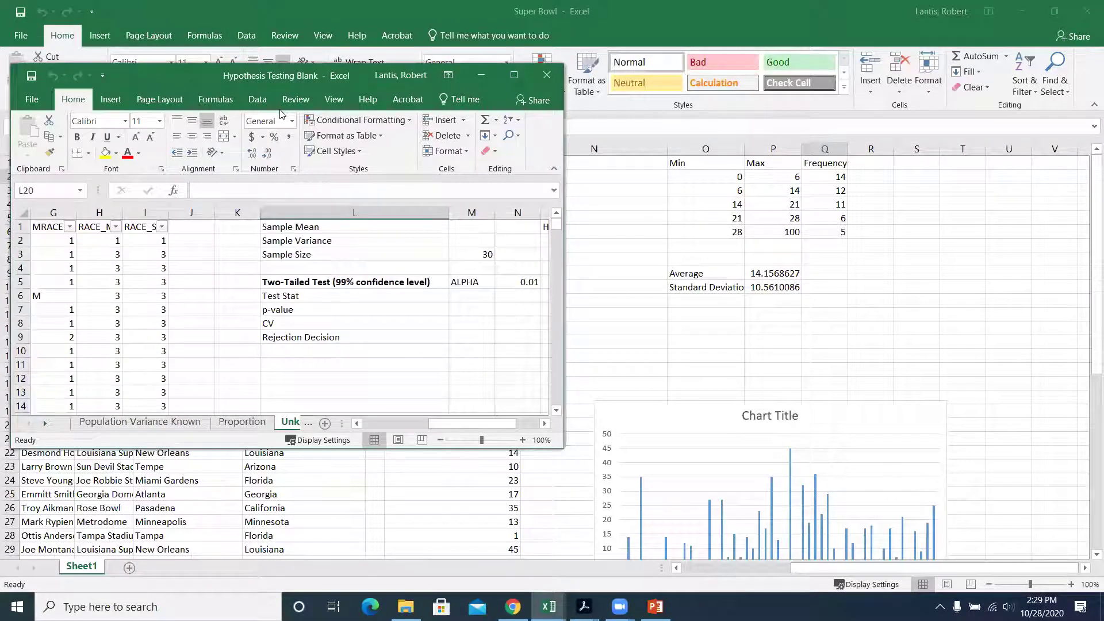
click(334, 99)
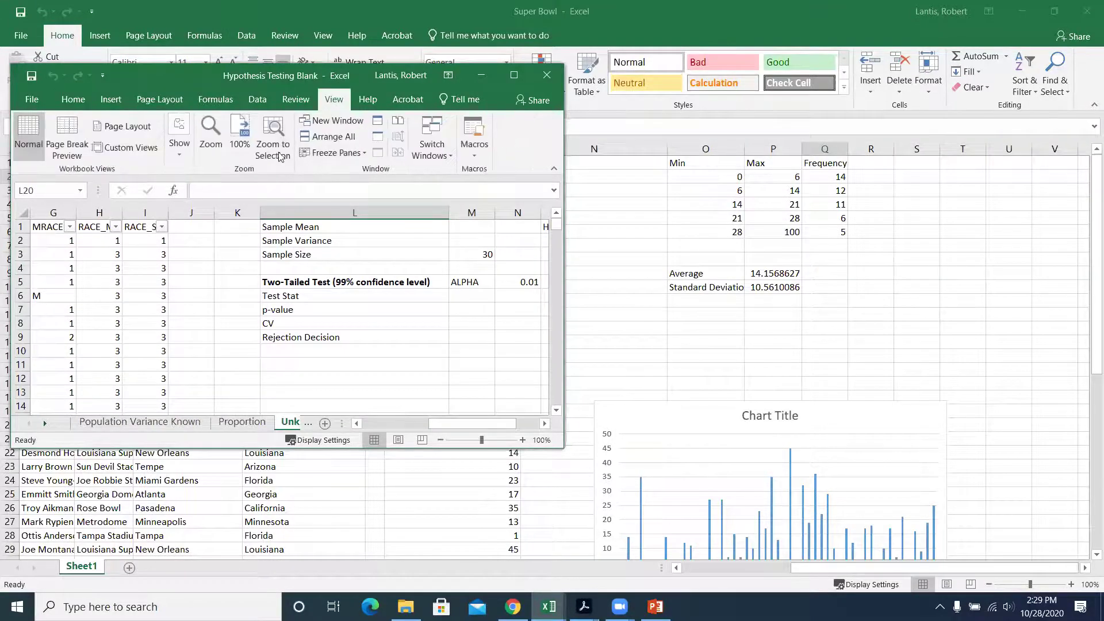
click(211, 138)
click(419, 316)
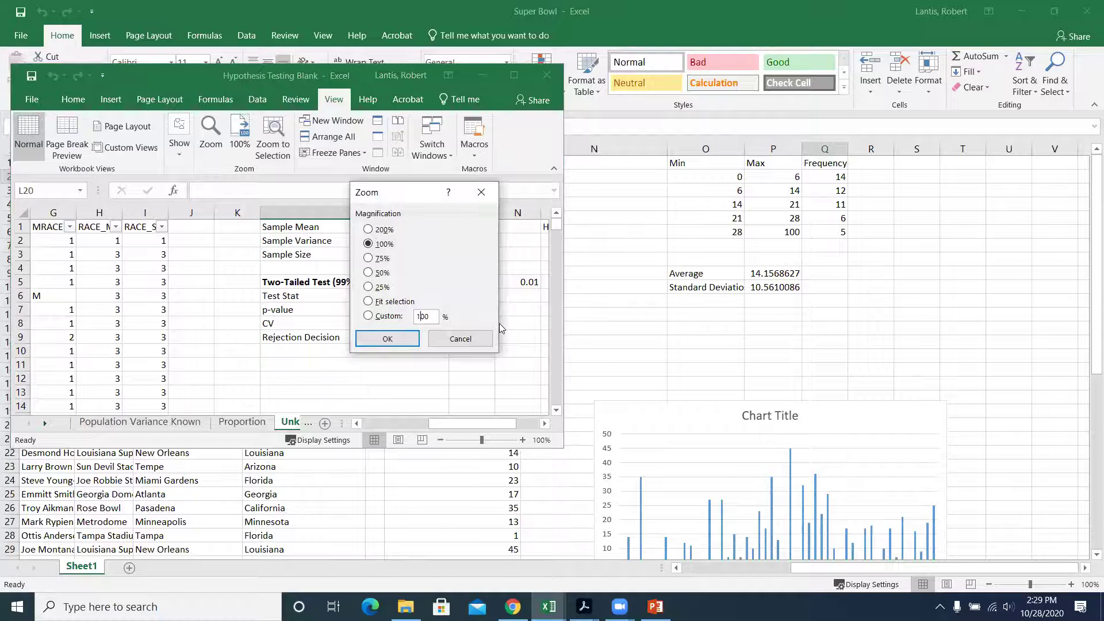
click(387, 339)
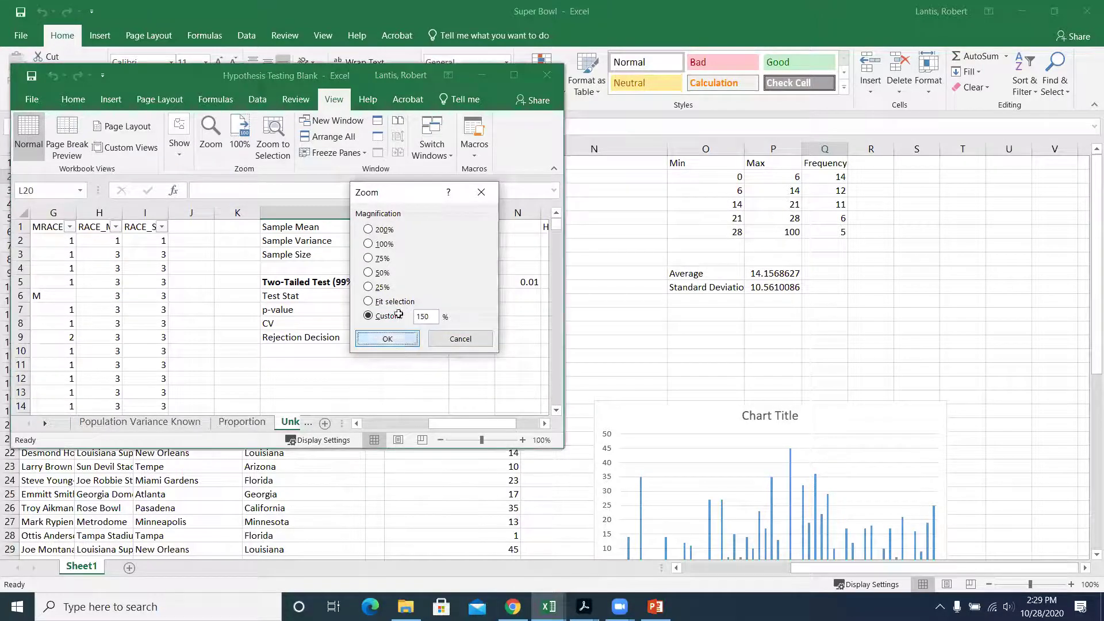
click(514, 75)
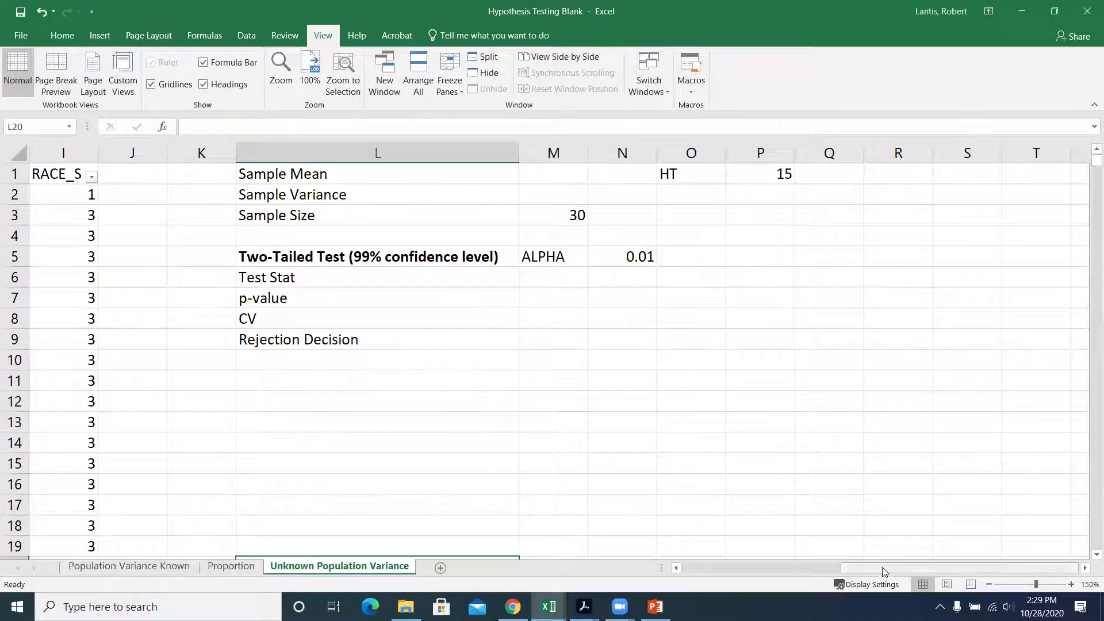
Examine the Age First Tried E-Cig data in column C and the hypothesis test labels in column L
drag(879, 568, 758, 564)
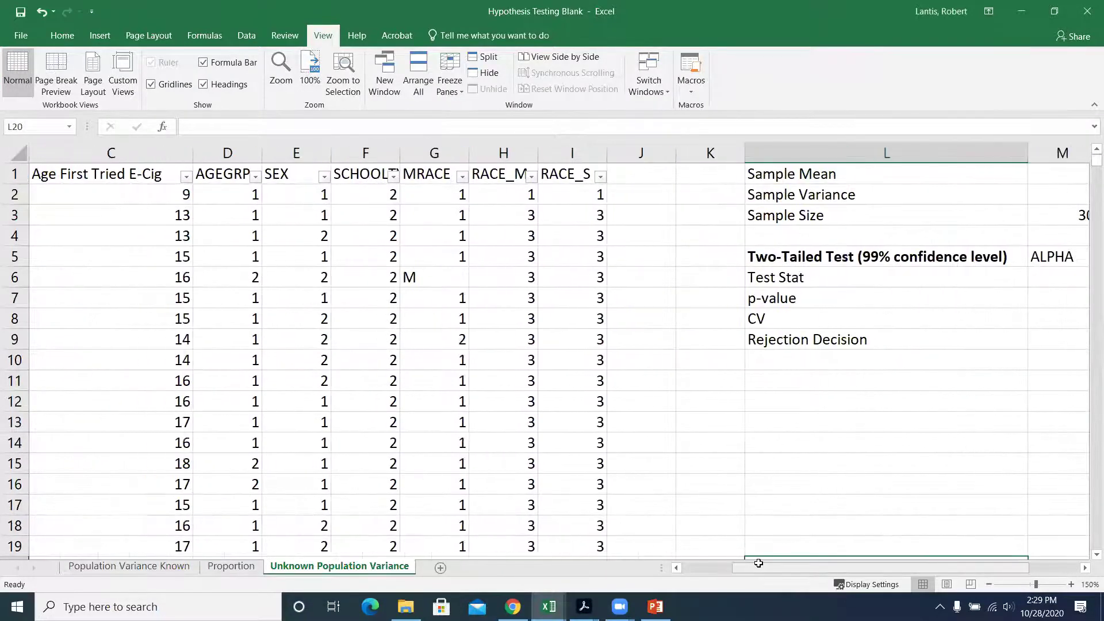
key(ctrl+Home)
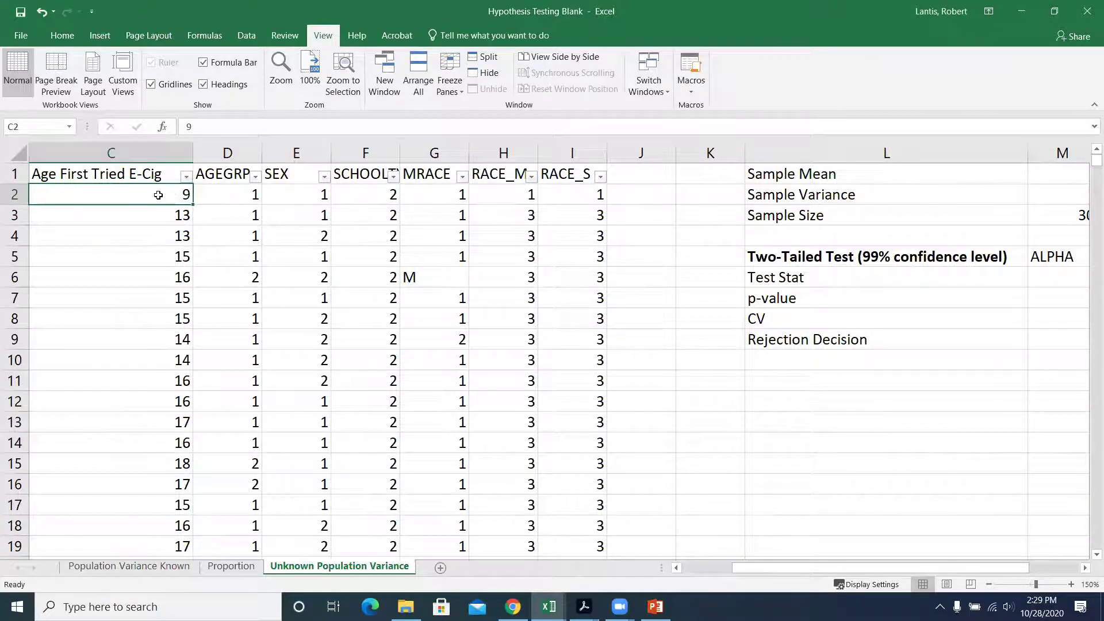
scroll(142, 367, down, 12)
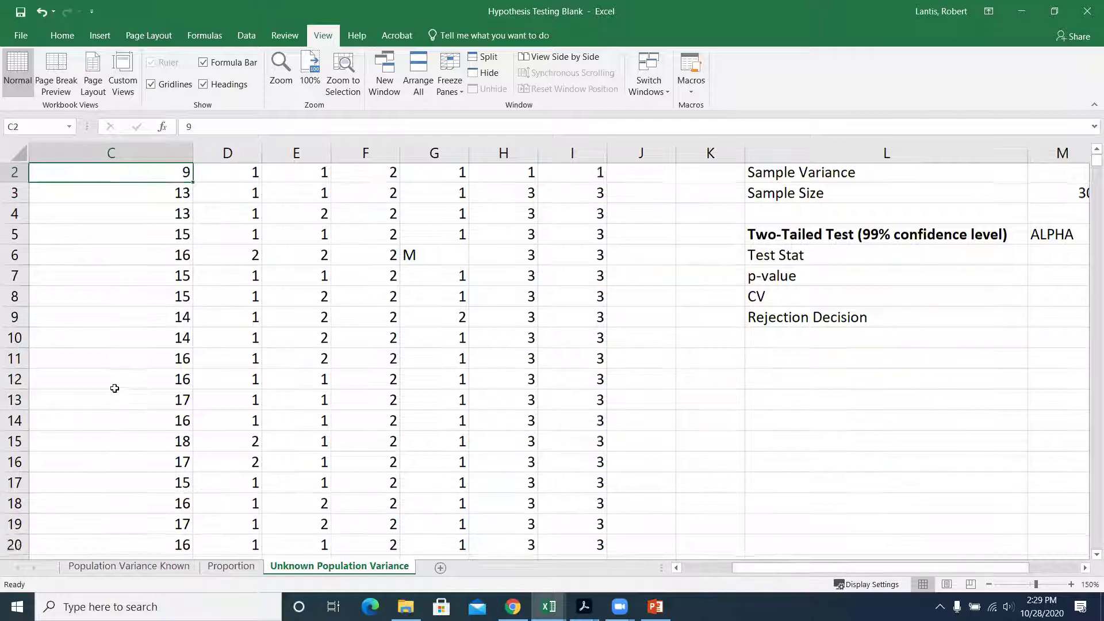
scroll(143, 367, down, 5)
scroll(152, 376, up, 9)
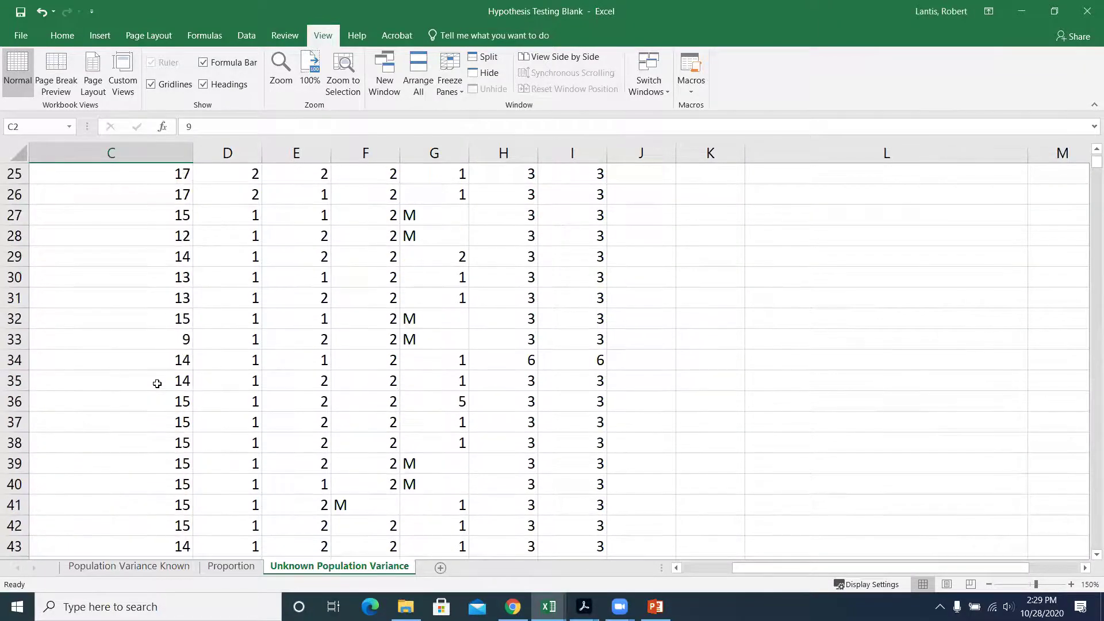
scroll(157, 384, down, 20)
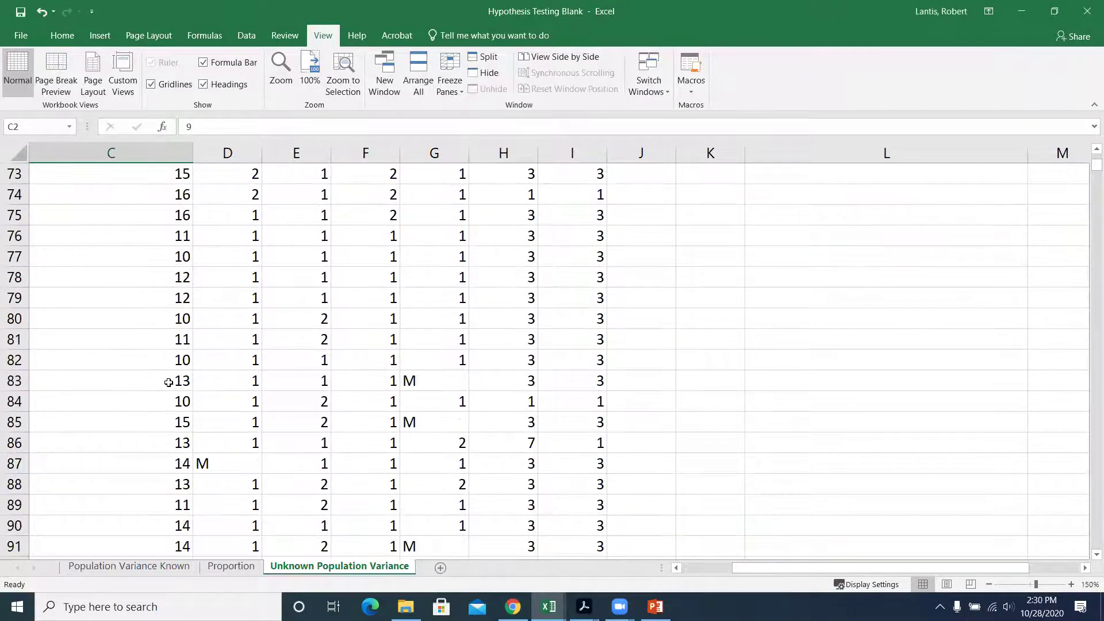
scroll(572, 452, up, 1)
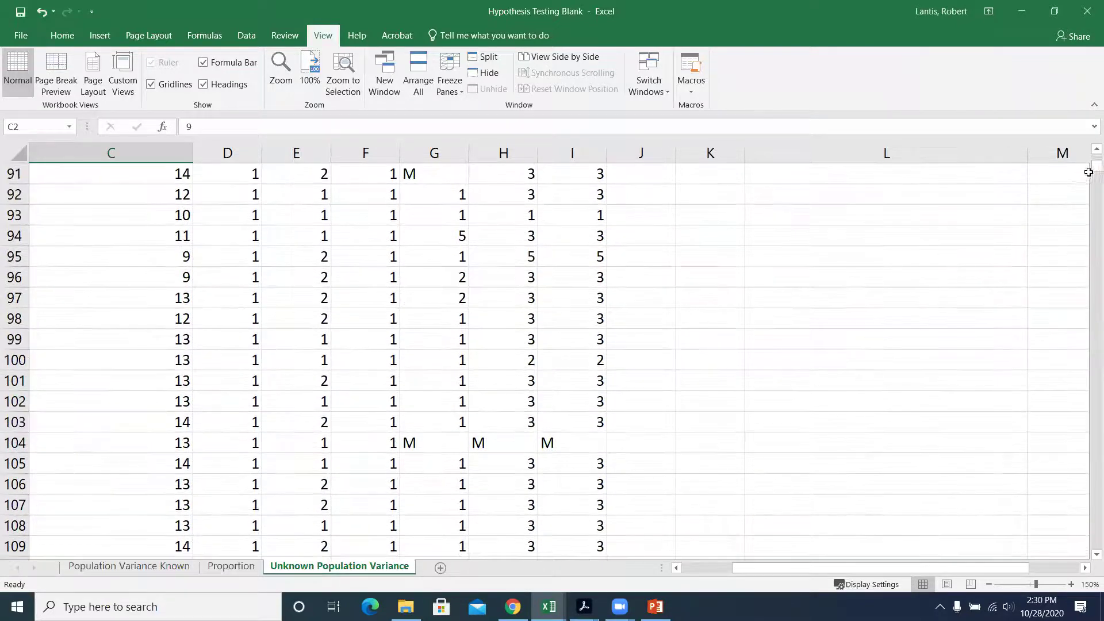
drag(1090, 172, 1088, 161)
drag(769, 567, 848, 567)
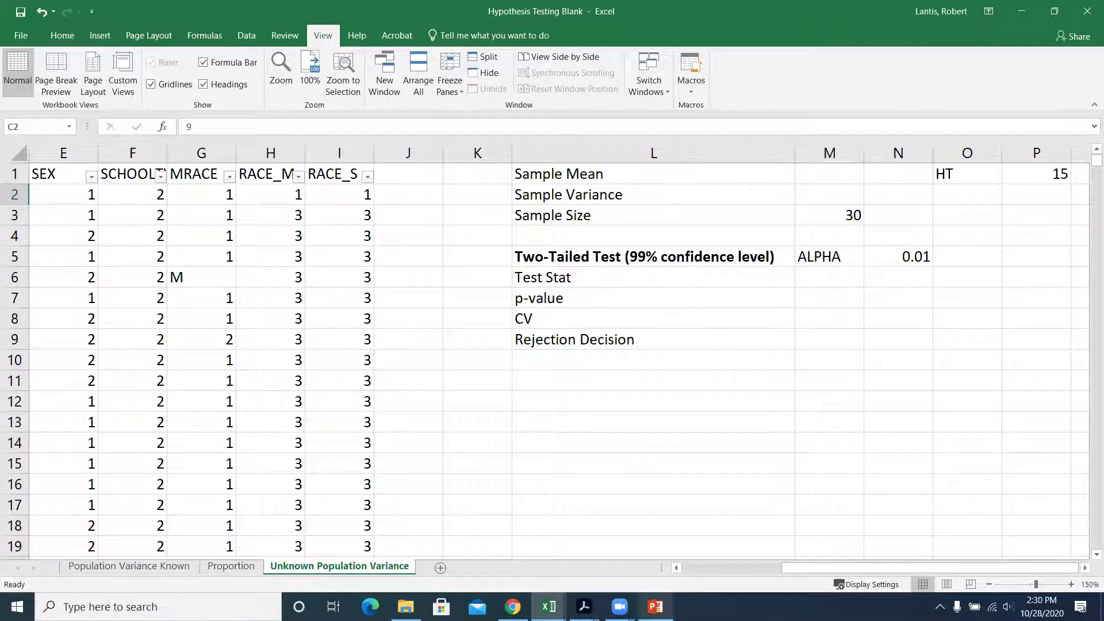
mouse_move(656, 607)
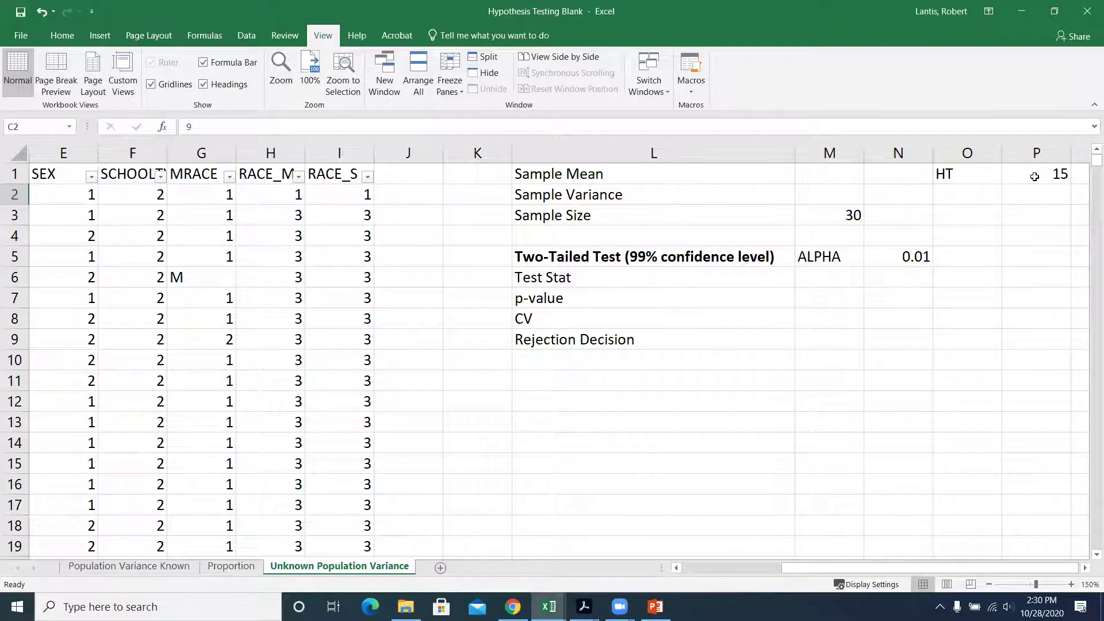
Calculate the sample mean in M1 with AVERAGE over the Age First Tried E-Cig data from C2 down to the column's end
click(841, 176)
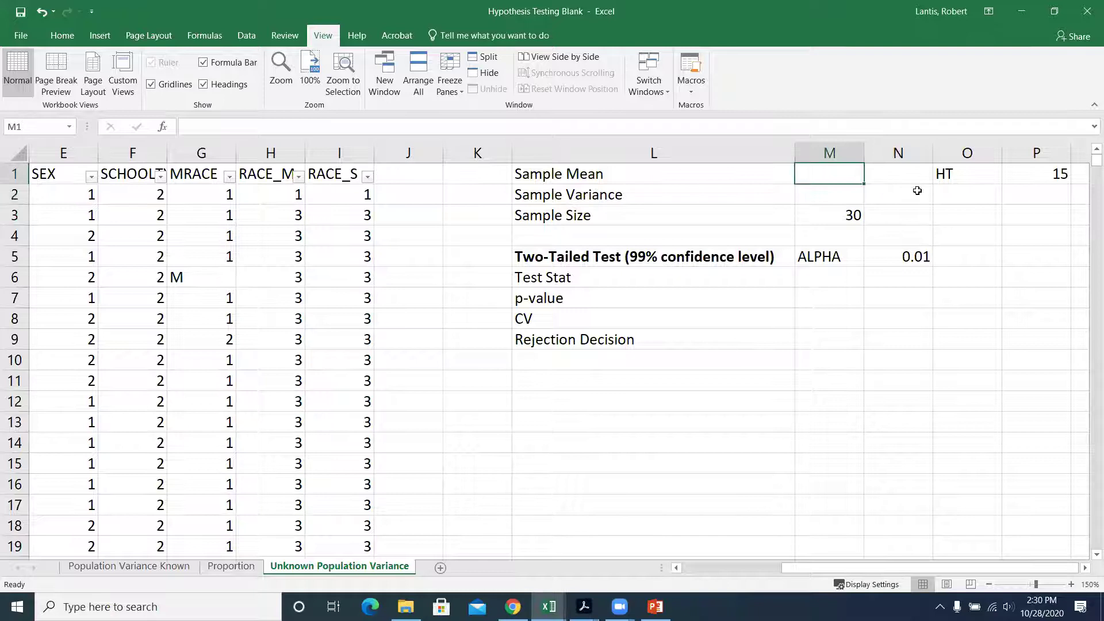
text(=average()
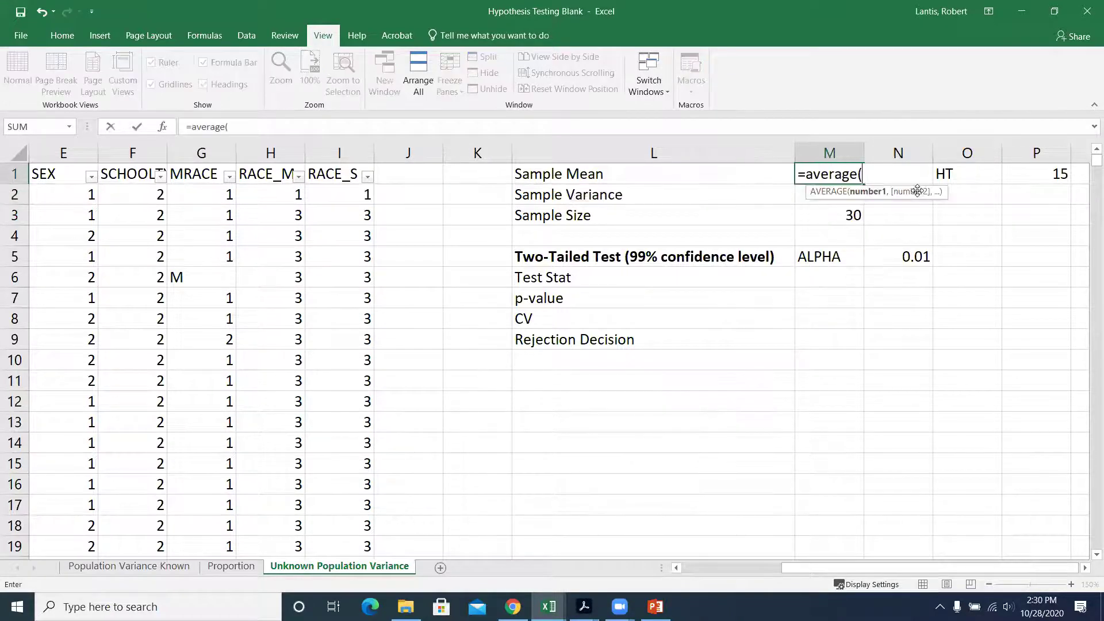
drag(822, 567, 704, 577)
click(280, 194)
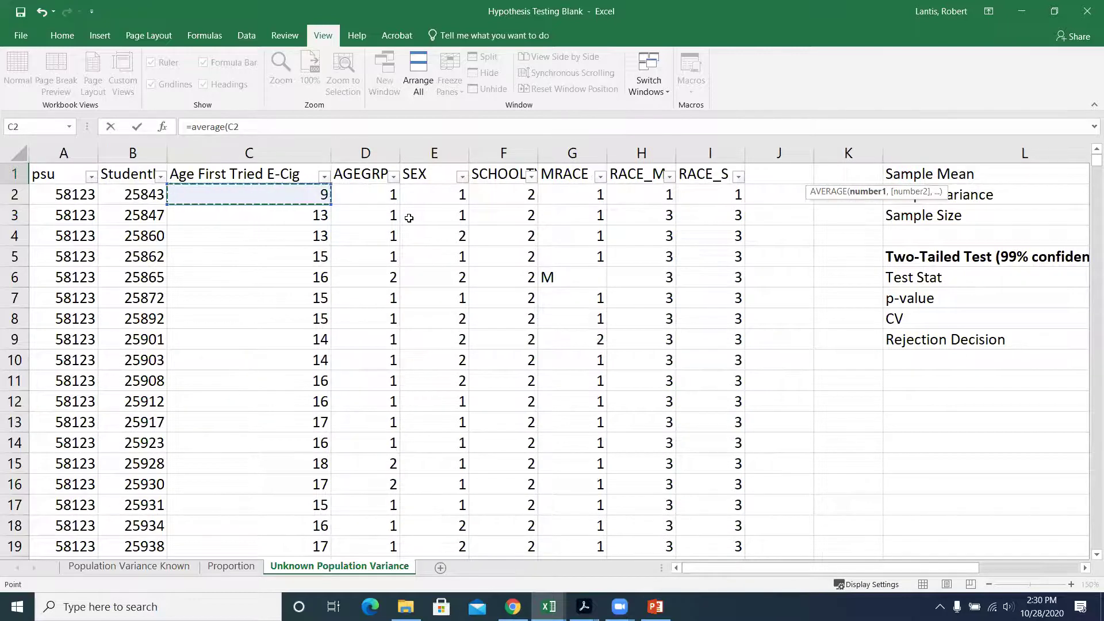
key(ctrl+shift+Down)
key(Return)
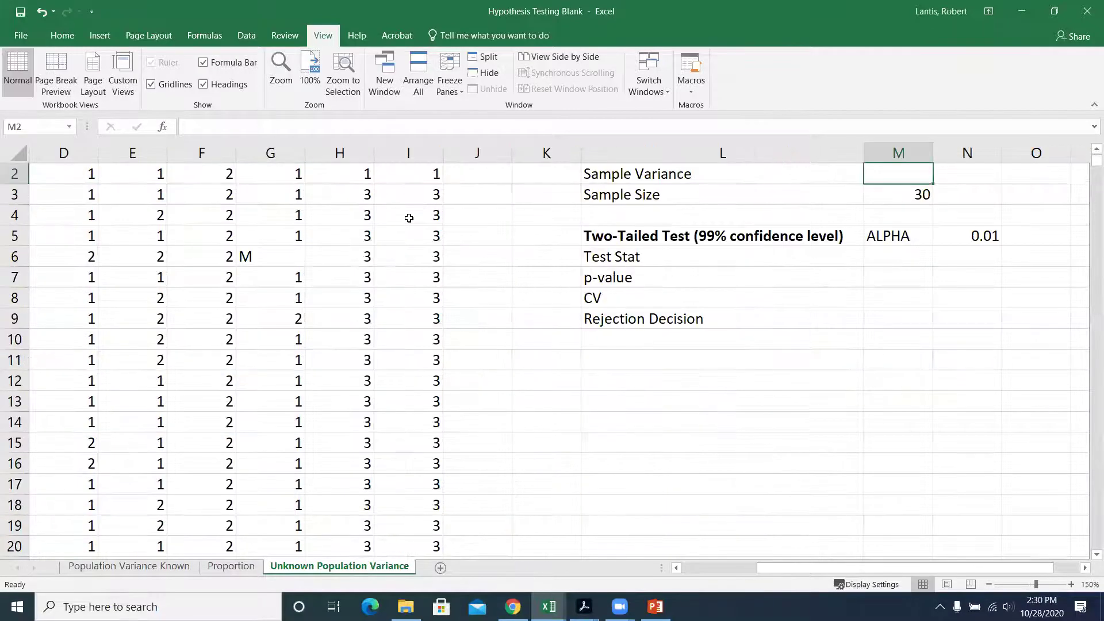
Calculate the sample variance in M2 with VAR.S over the Age First Tried E-Cig data from C2 down to the column's end
text(=var)
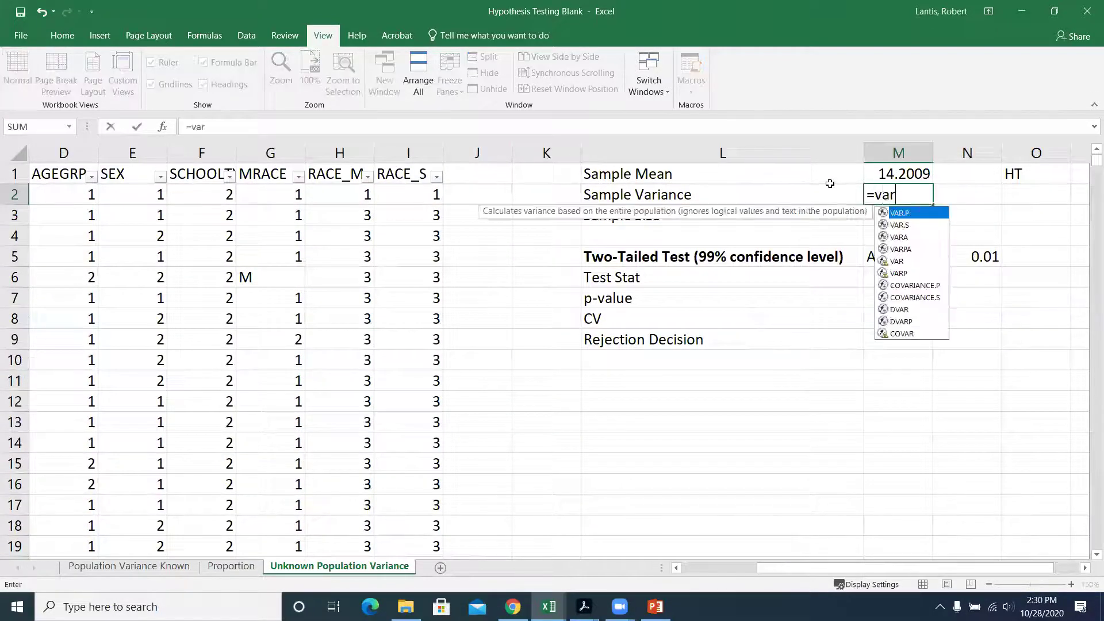
text(.s()
drag(807, 570, 756, 572)
click(244, 197)
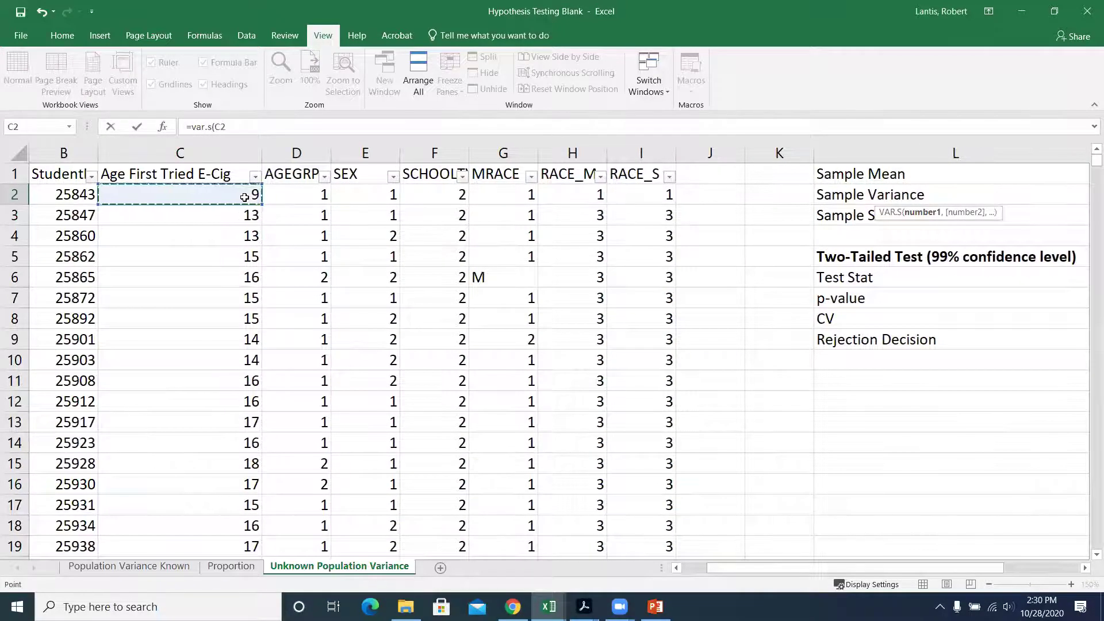
key(ctrl+shift+Down)
key(Return)
scroll(993, 215, up, 1)
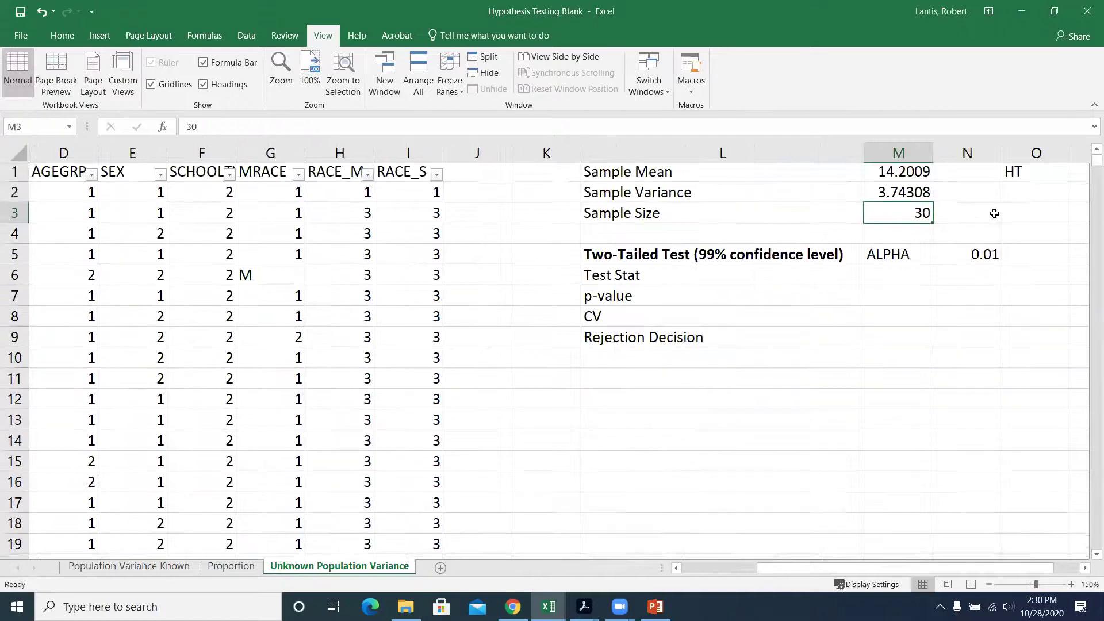
Review the hypothesized value in P1, the test statistic cell M6 and the alpha level in N5
drag(851, 567, 876, 568)
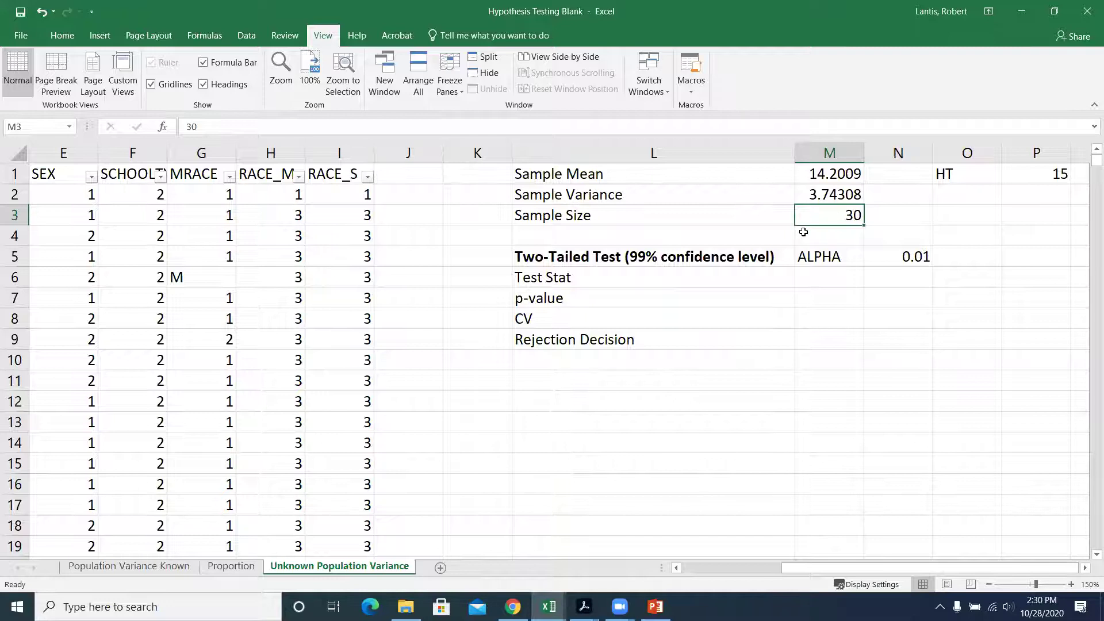
click(1049, 175)
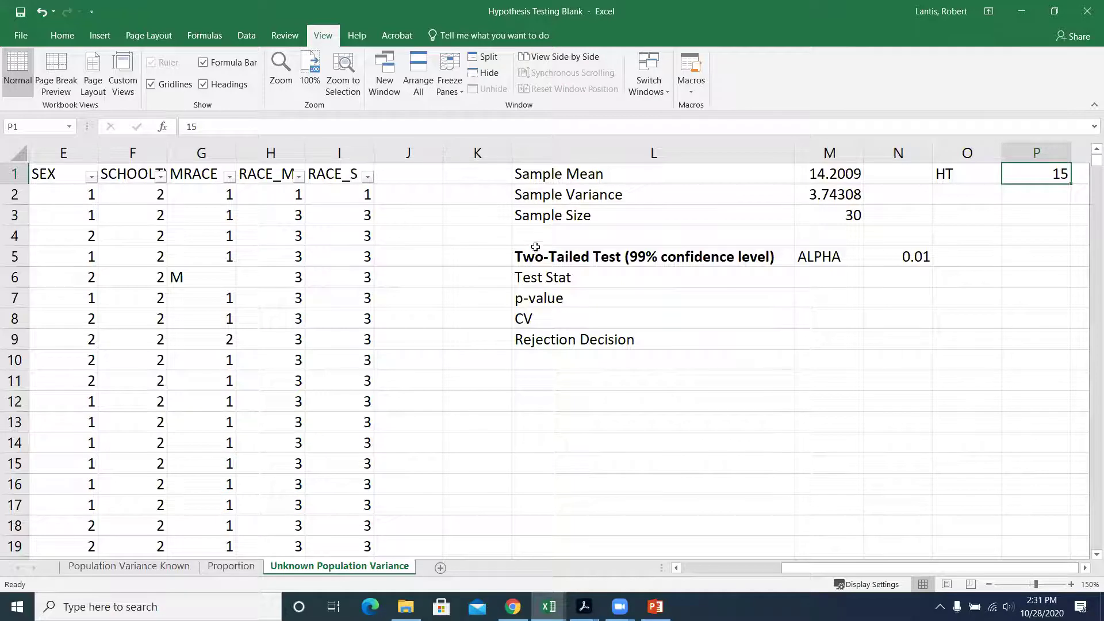
click(868, 175)
click(966, 175)
click(1015, 174)
click(833, 276)
click(907, 255)
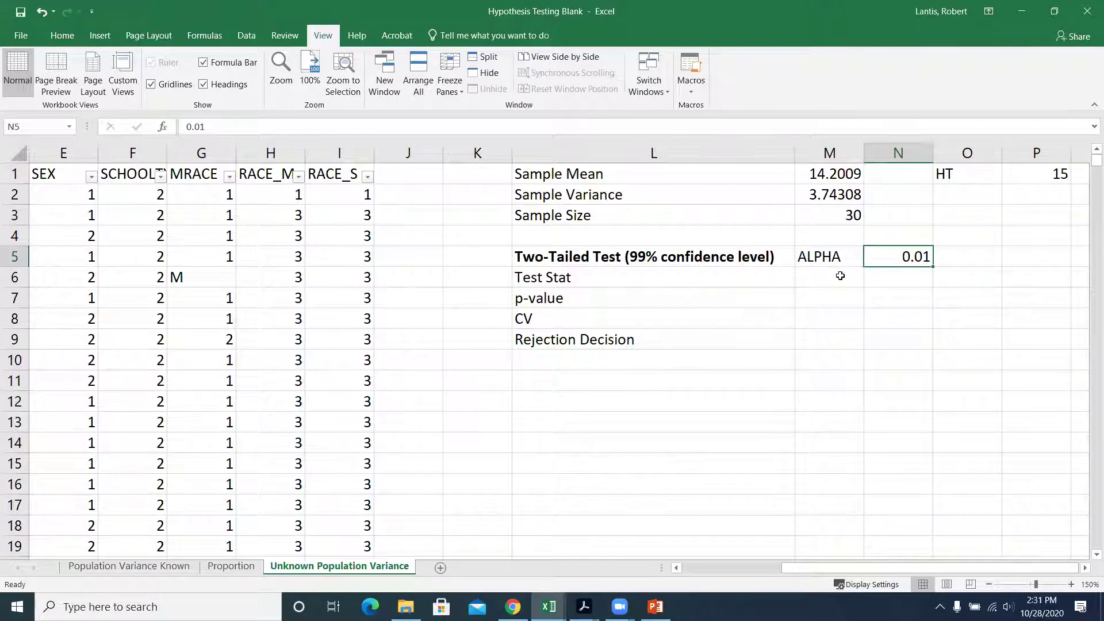
Look up the t-statistic formula on the Unknown Population Variance Example #2 slide in PowerPoint and return to the Excel workbook
click(656, 607)
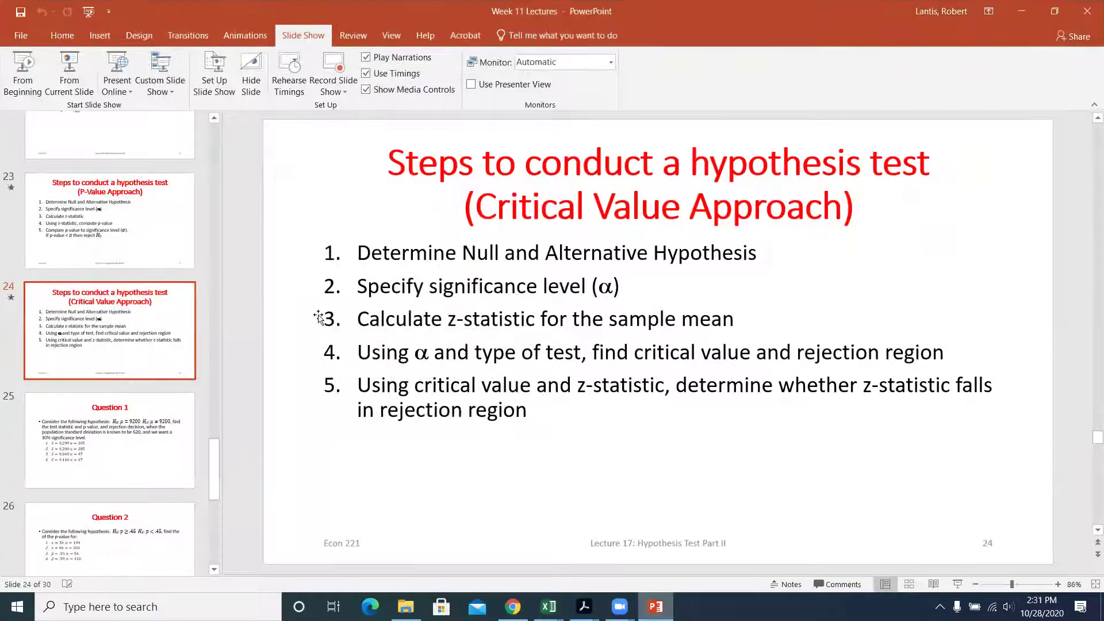
scroll(194, 351, up, 2)
click(109, 495)
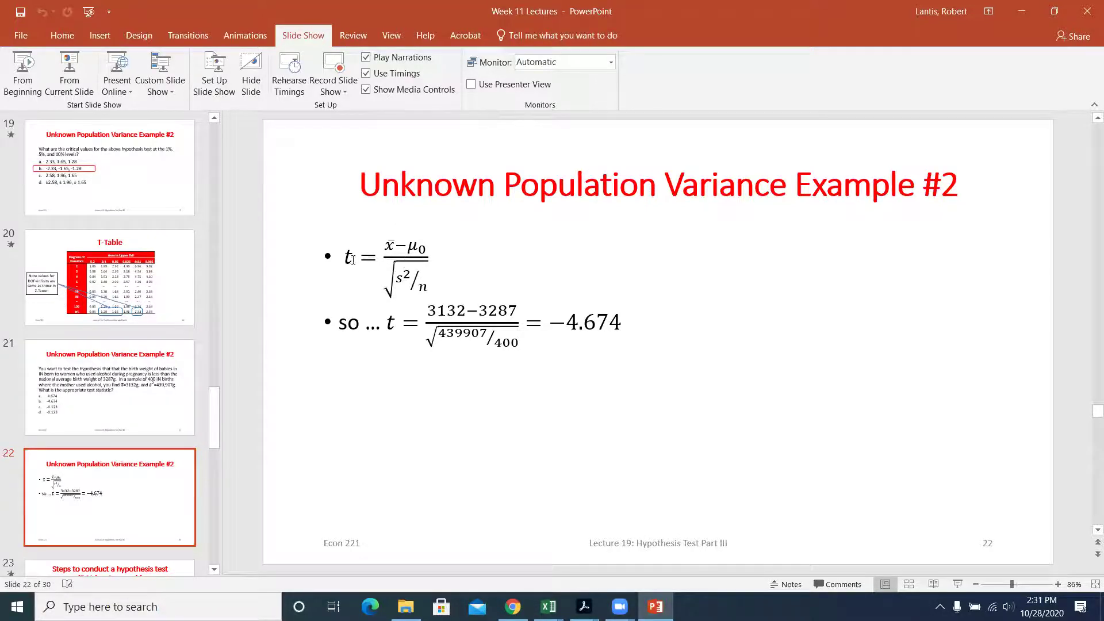
click(1020, 14)
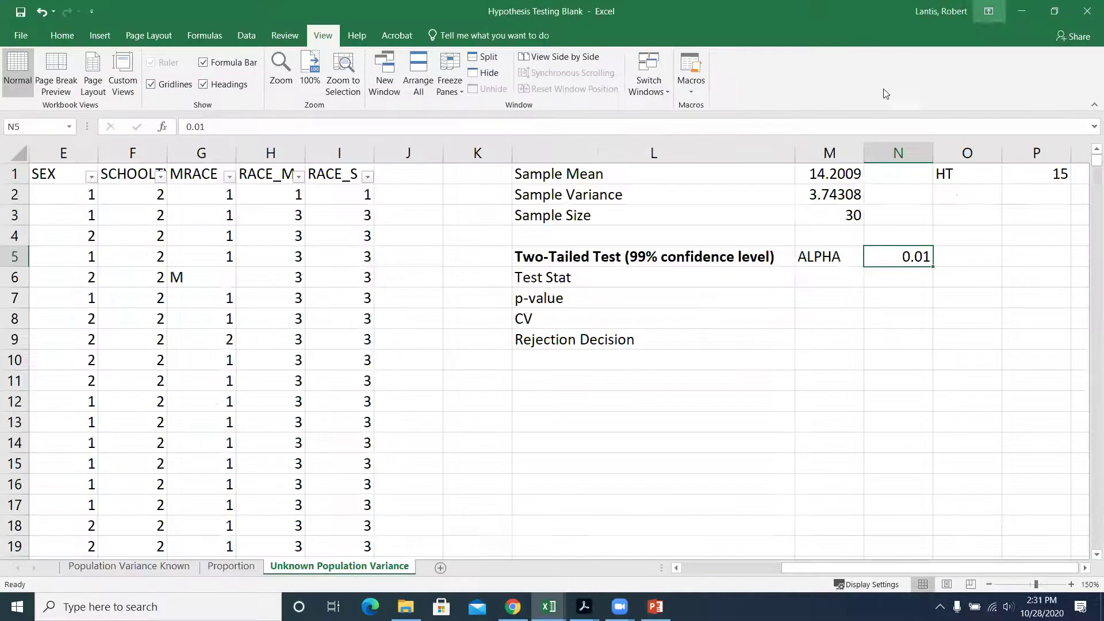
Calculate the test statistic in M6 with the formula =(M1-P1)/SQRT(M2/M3)
click(805, 279)
text(=()
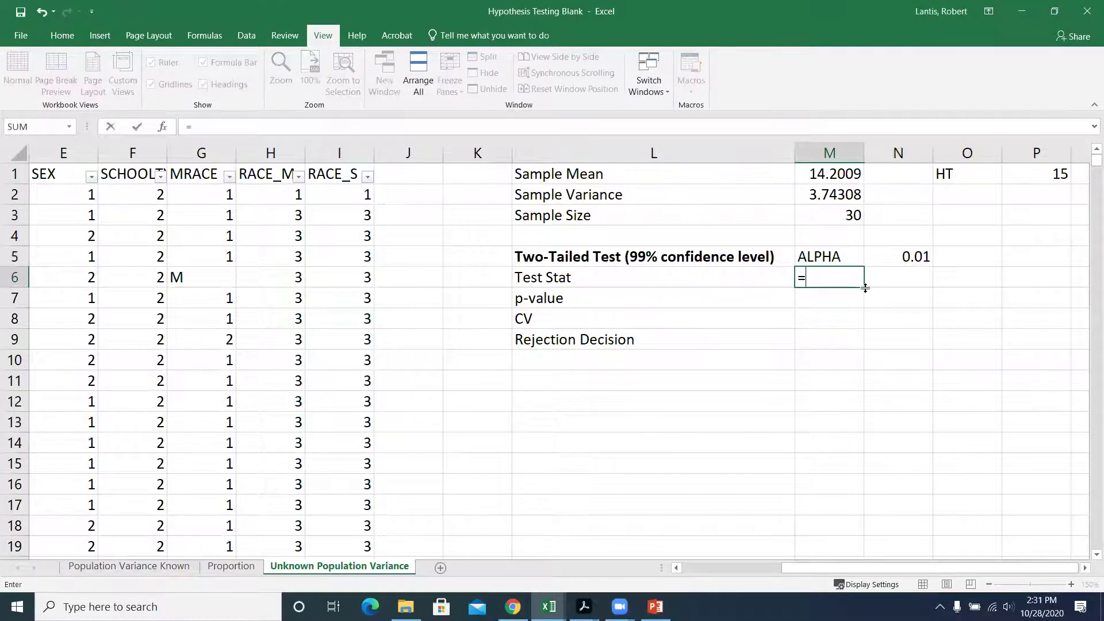
click(844, 175)
text(-)
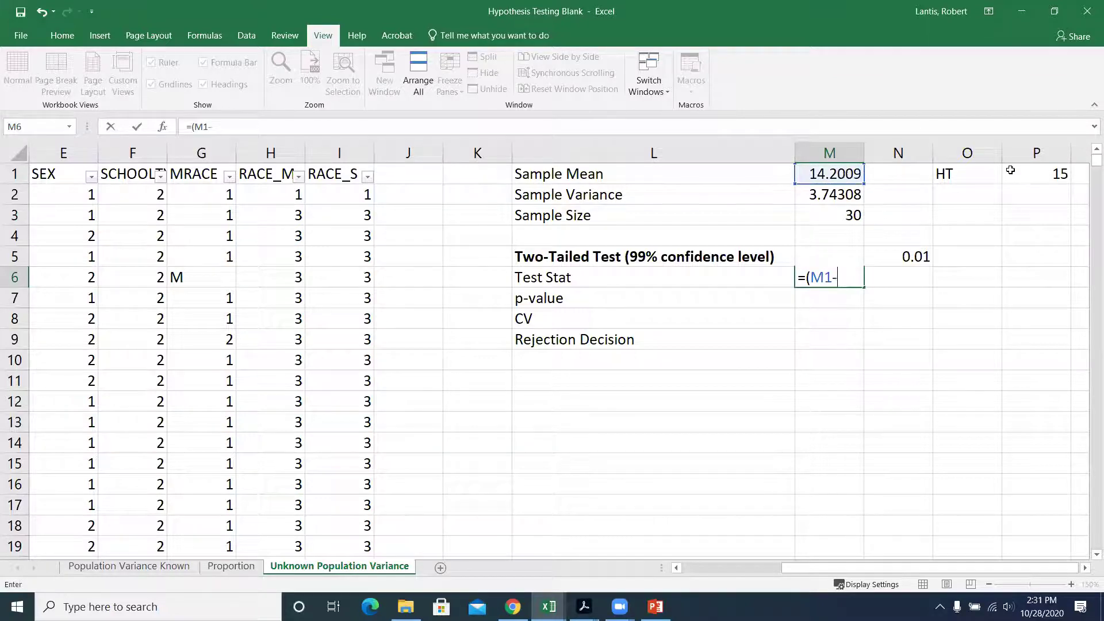
click(1031, 175)
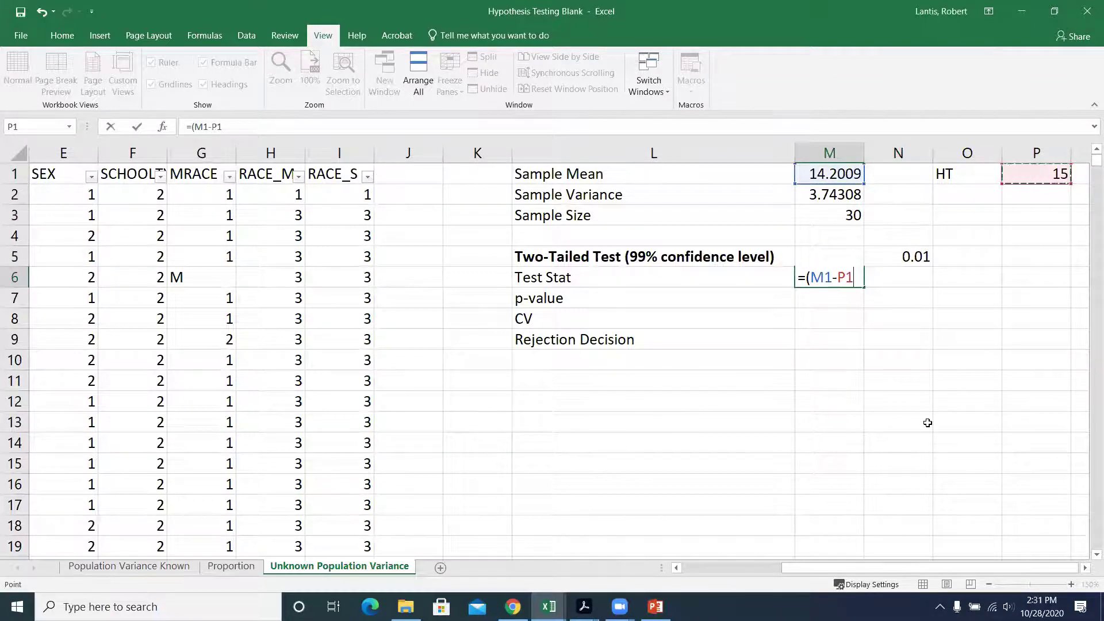
text()/sqrt()
click(831, 195)
text(/)
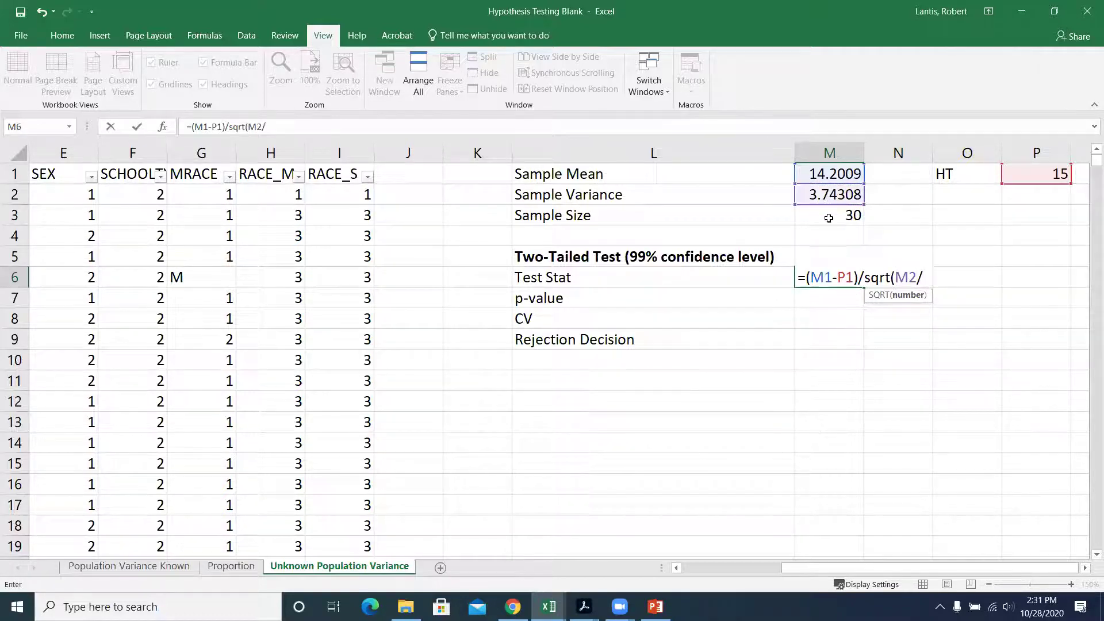
click(841, 221)
text())
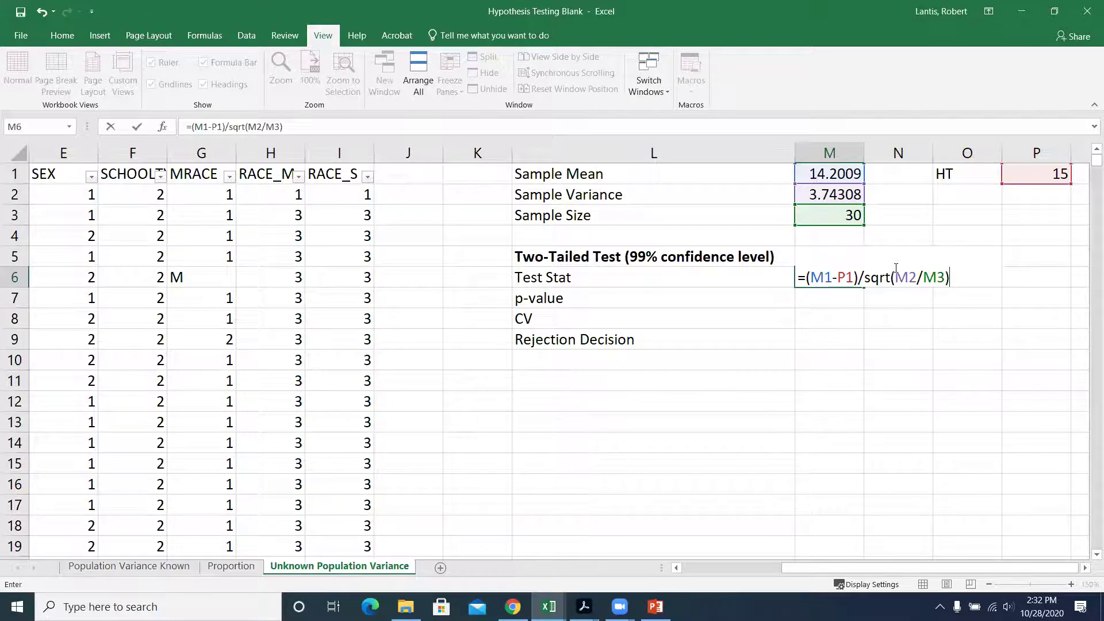
key(Return)
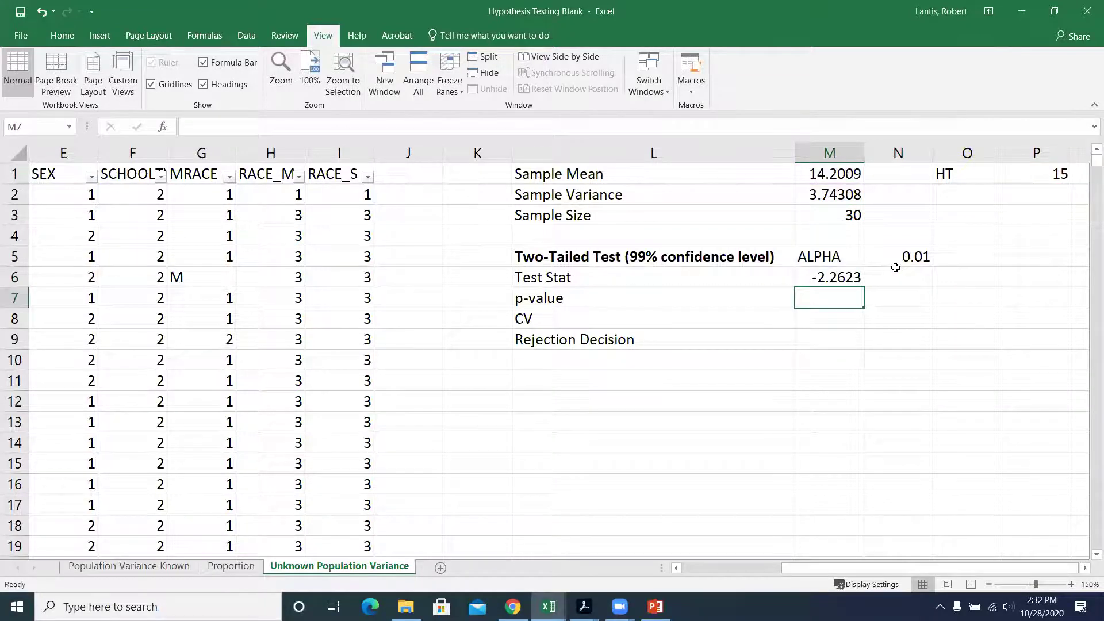
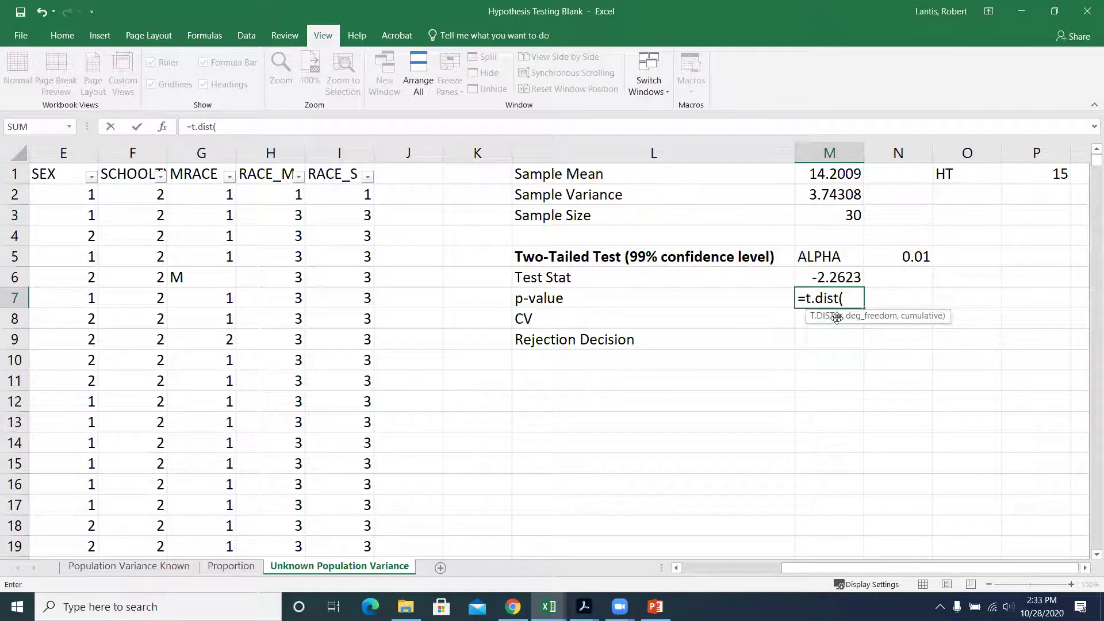
Calculate the two-tailed p-value in M7 with the formula =2*T.DIST(M6,M3-1,1)
click(829, 277)
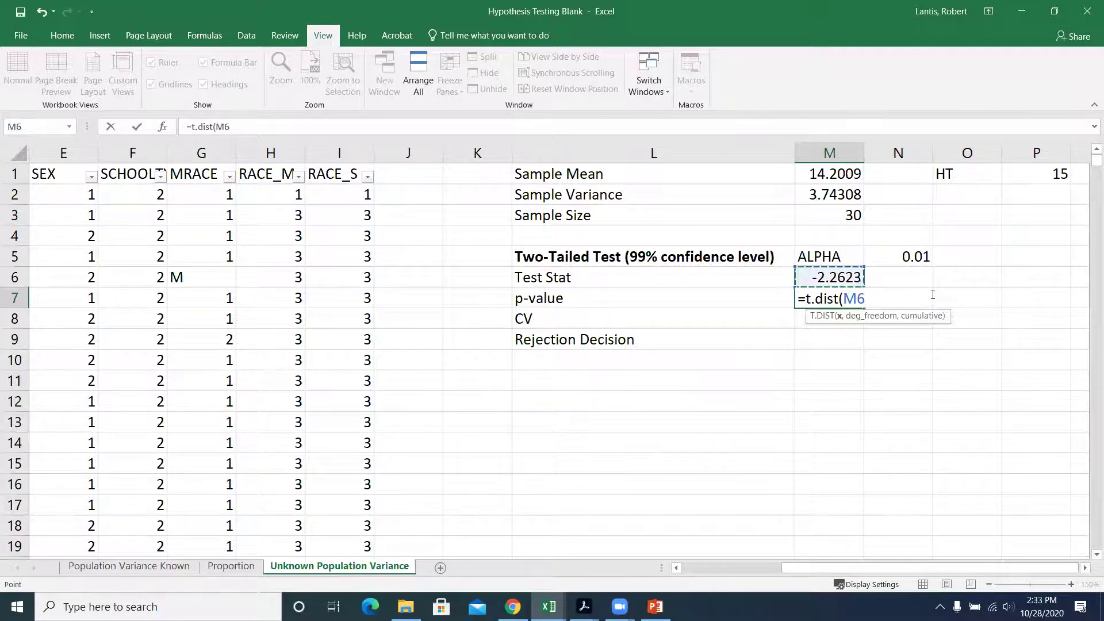
text(,)
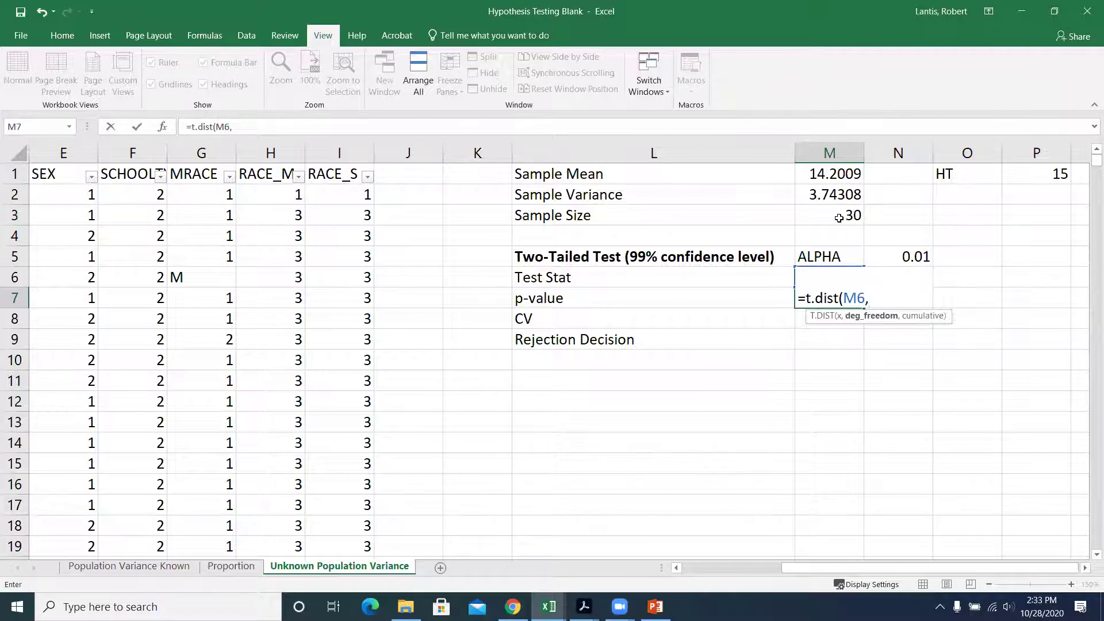
click(835, 212)
text(-1)
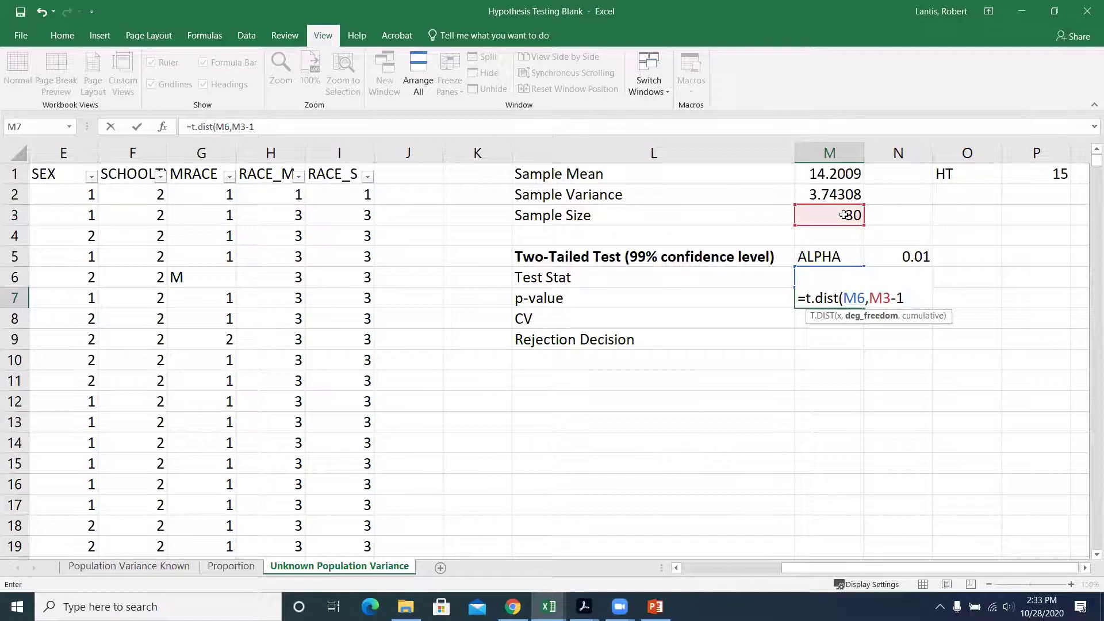
text(,1)
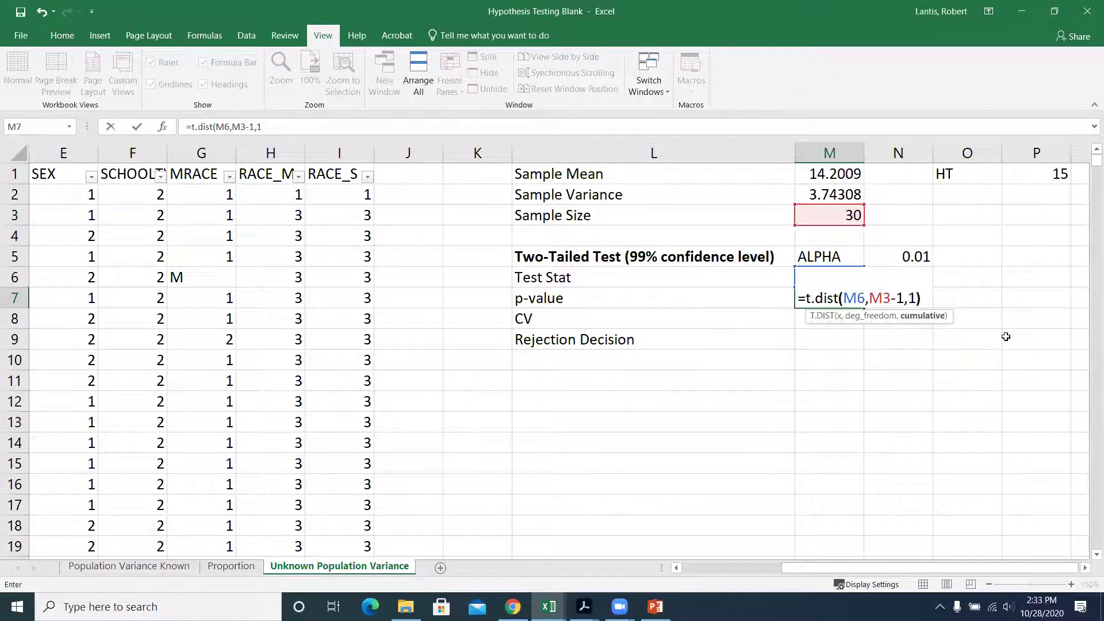
text())
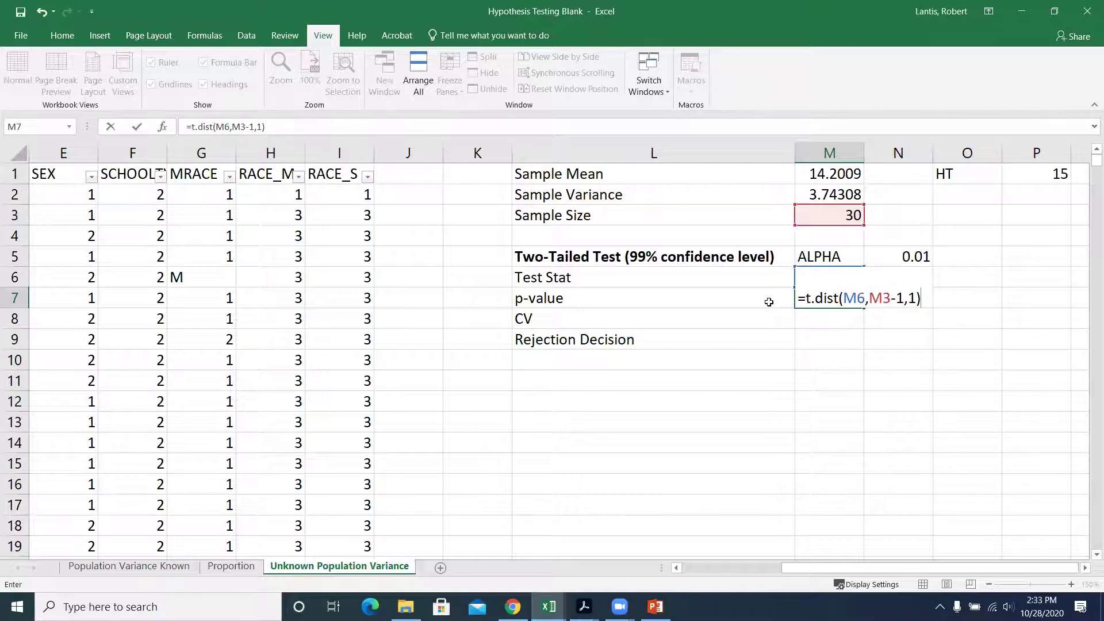
click(807, 298)
text(2*)
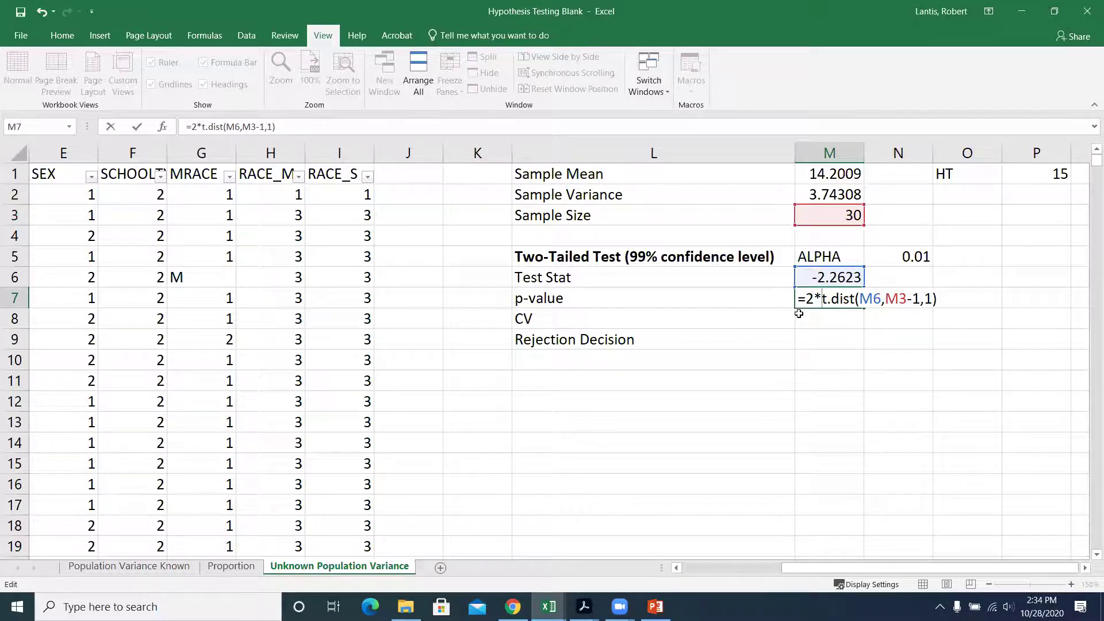
click(928, 298)
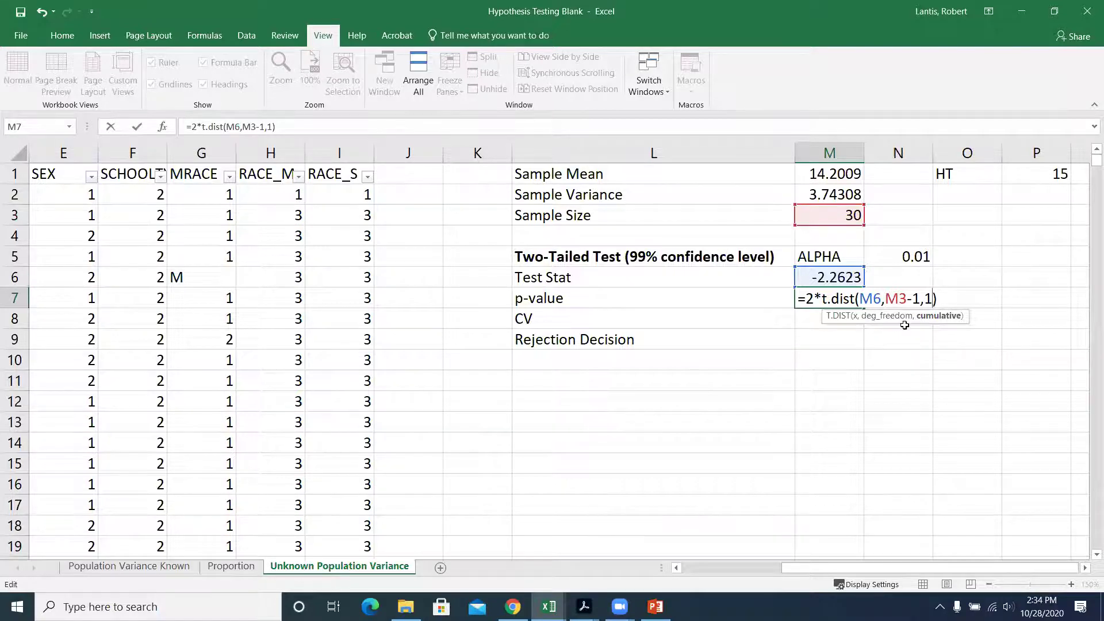
key(Return)
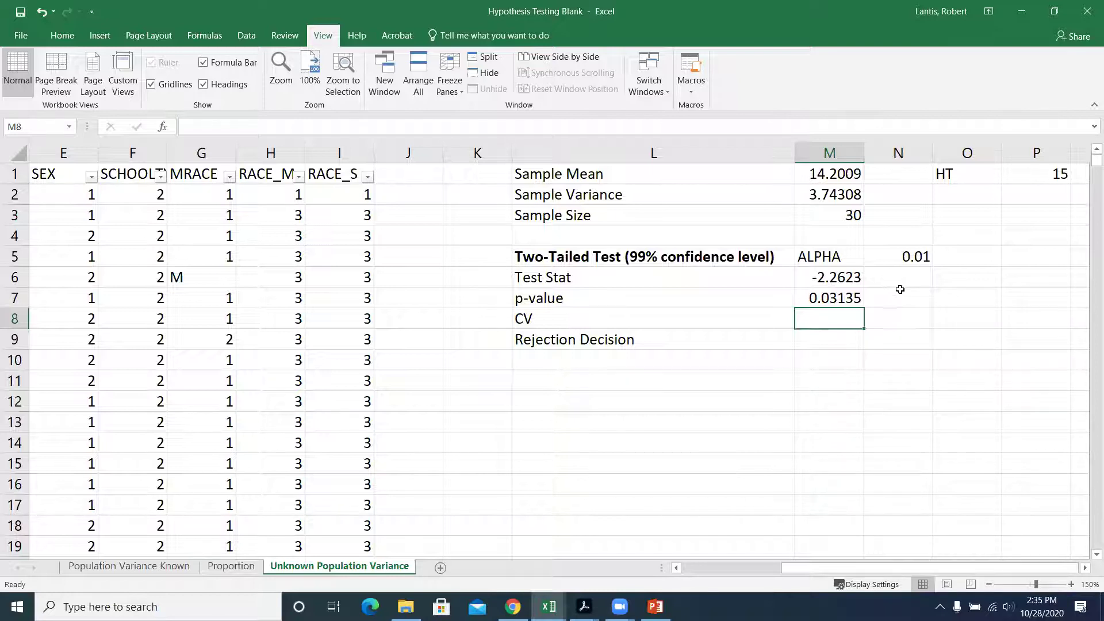
Enter the alternative two-tailed p-value formula =T.DIST.2T(M6,M3-1) in N7
click(897, 293)
double_click(901, 295)
text(=t.d)
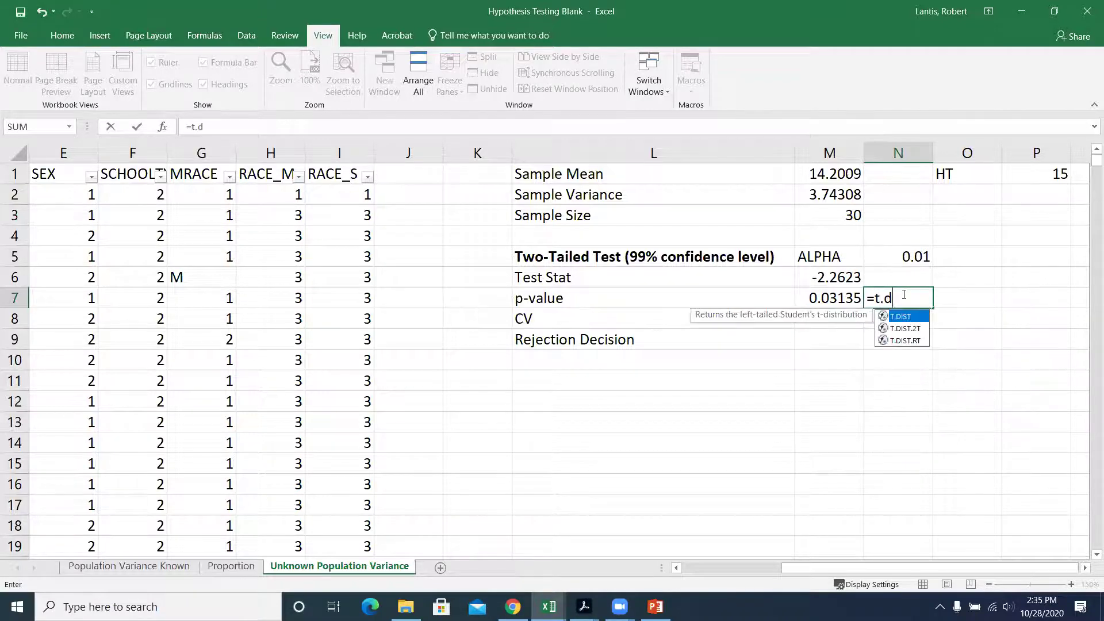
text(ist.2t)
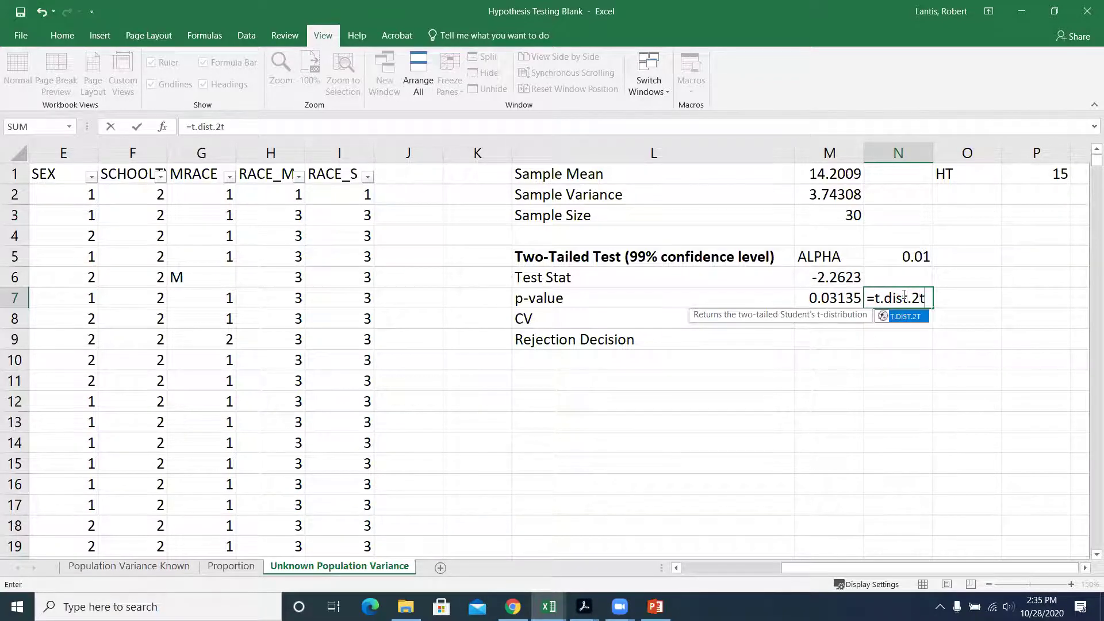
text(()
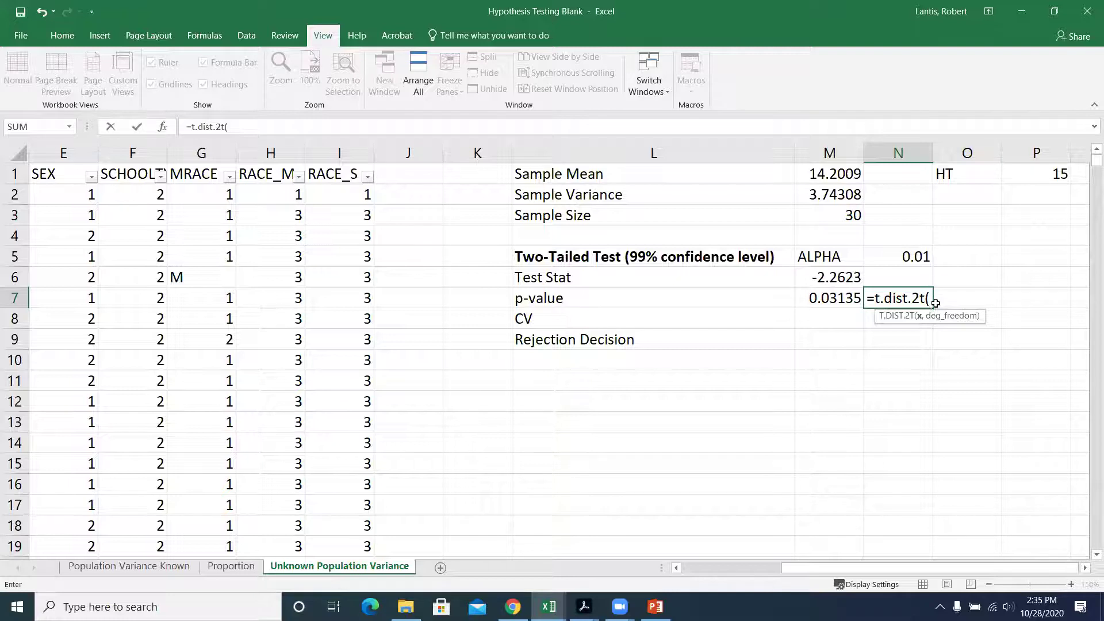
click(848, 278)
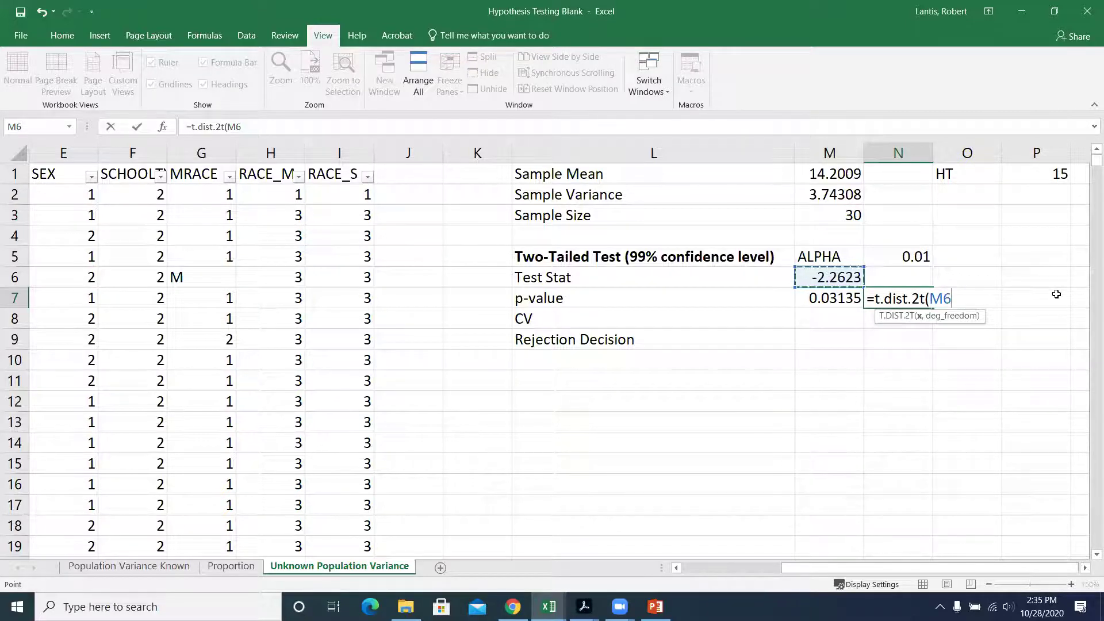
text(,)
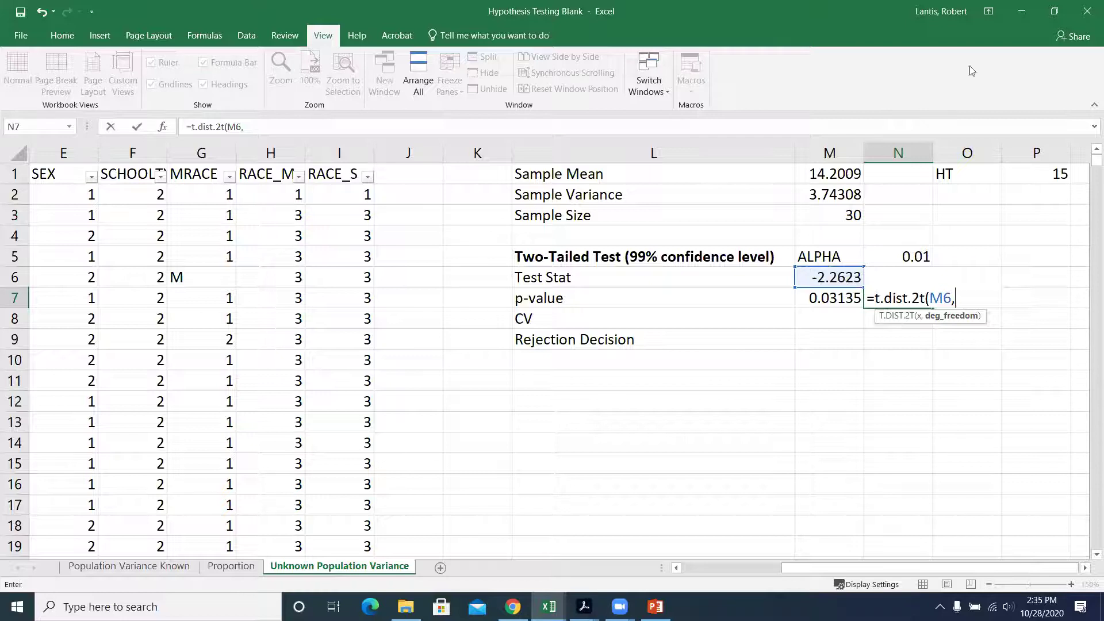
click(839, 217)
text(-1))
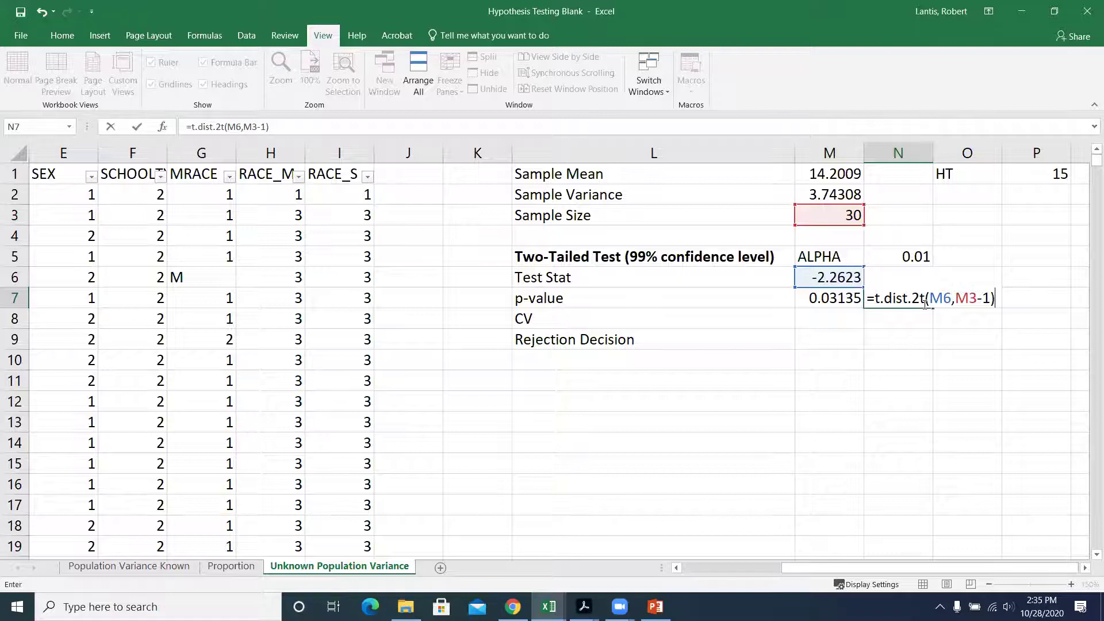
key(Return)
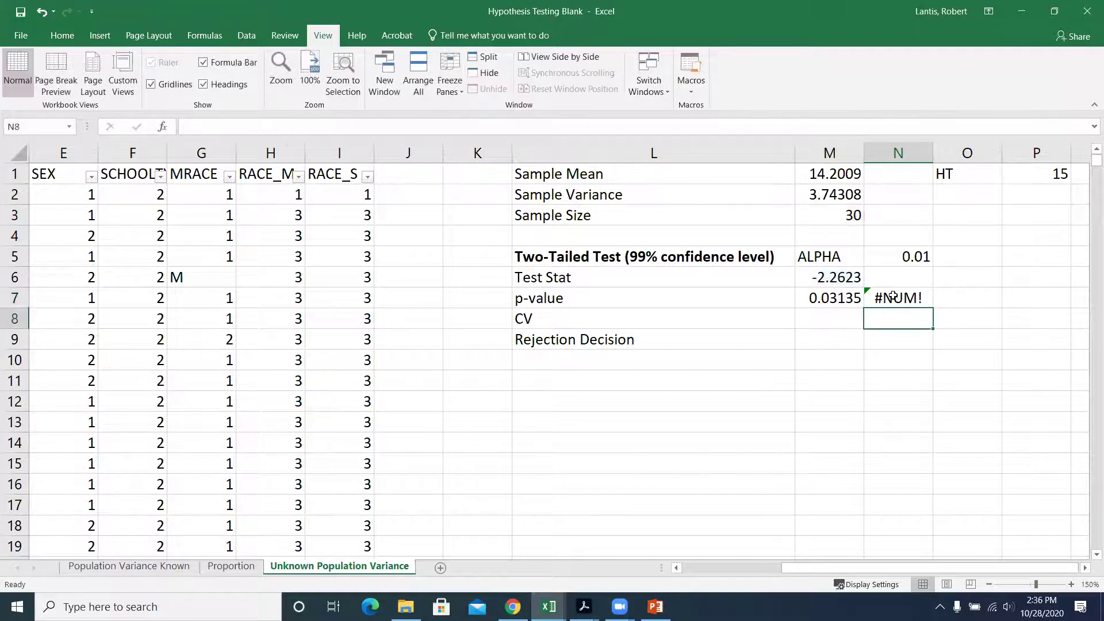
Wrap the test statistic in N7's formula in an absolute value, making it =T.DIST.2T(ABS(M6),M3-1)
double_click(894, 294)
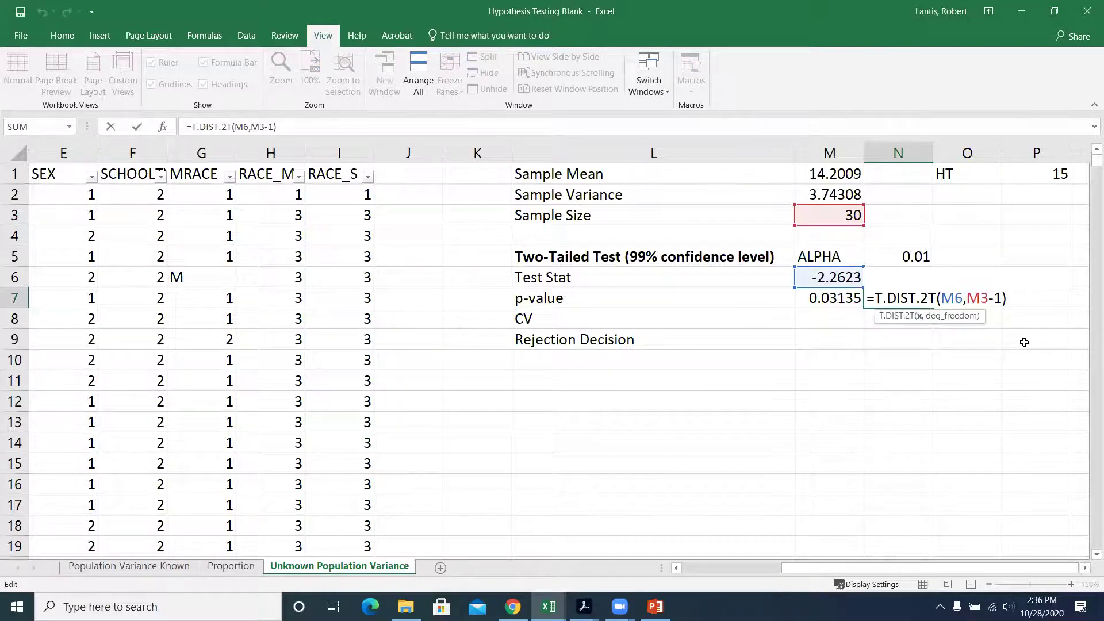
text(abs()
key(Right)
key(Right)
text())
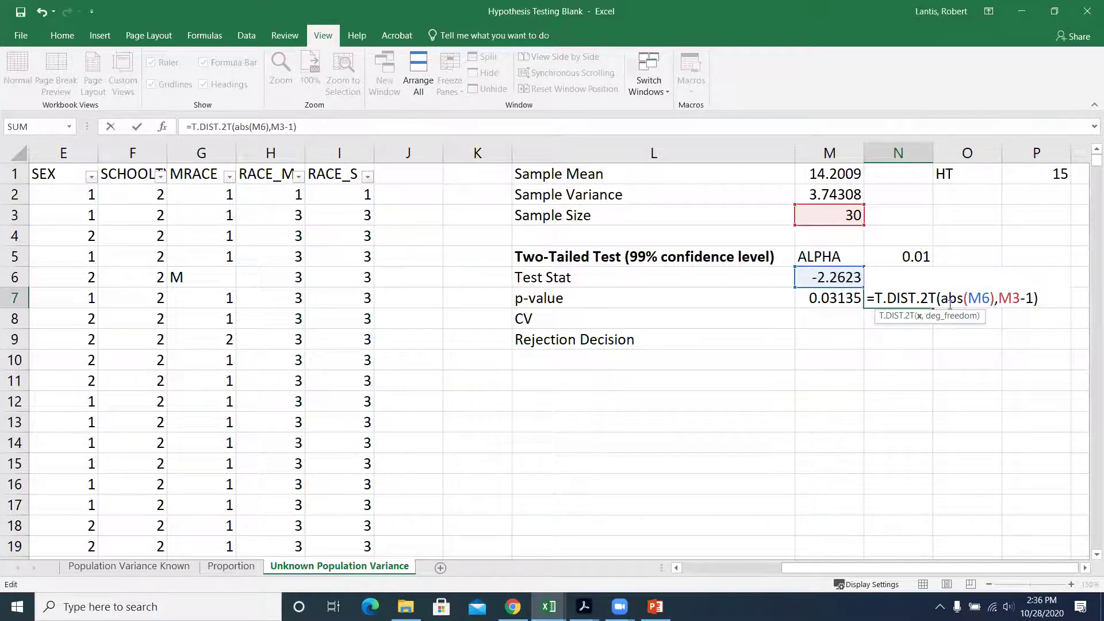
key(Return)
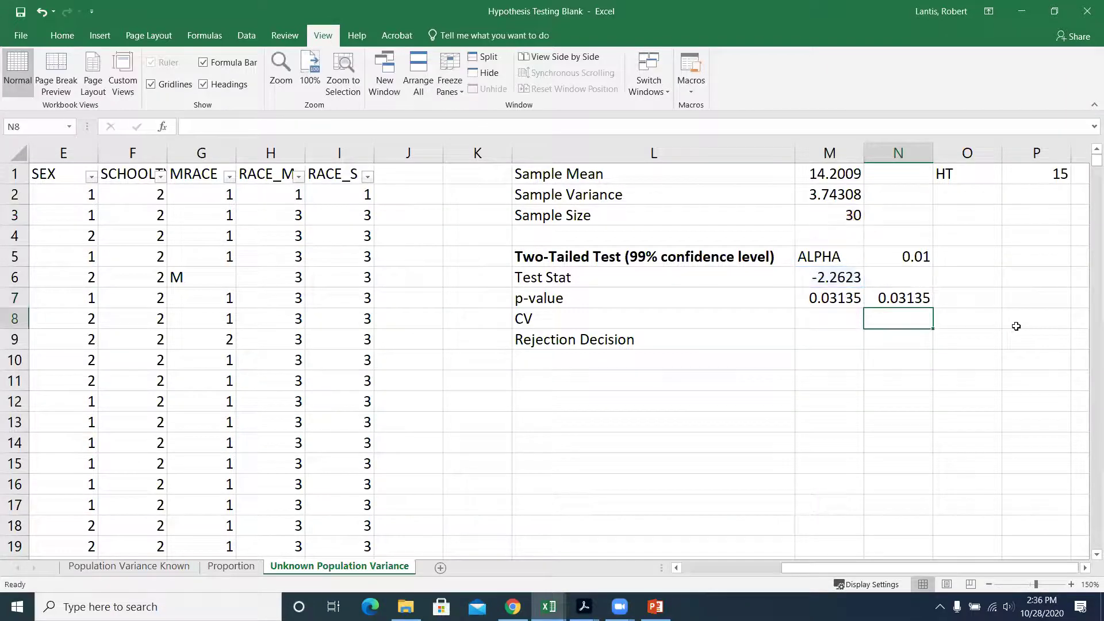
Compare the two p-value formulas in M7 and N7 without changing them
double_click(835, 296)
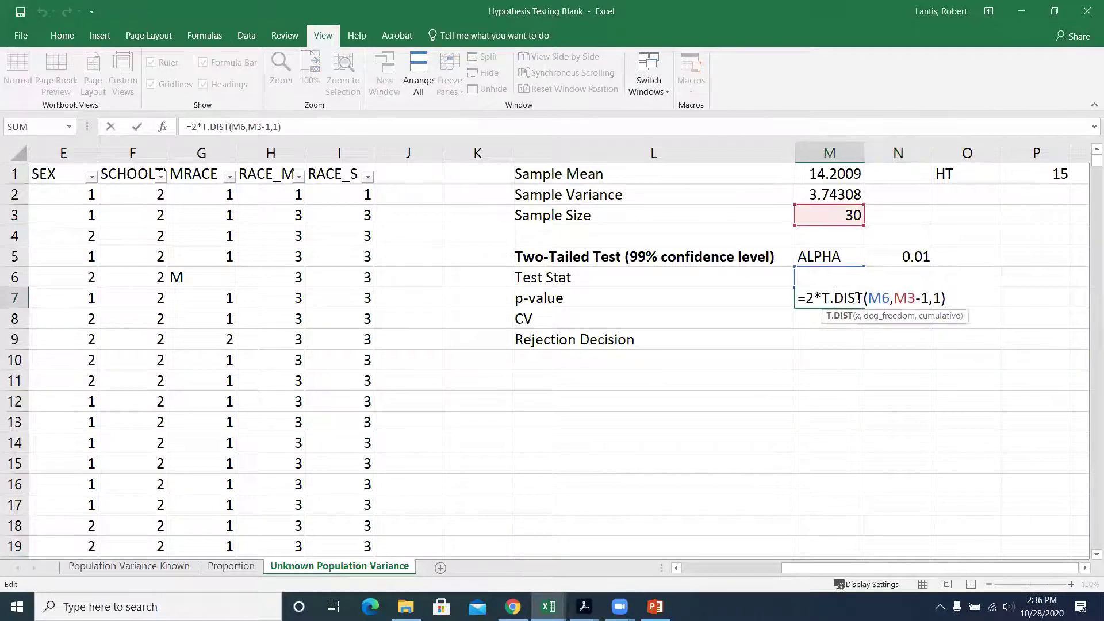
key(Return)
key(Up)
key(Up)
double_click(894, 298)
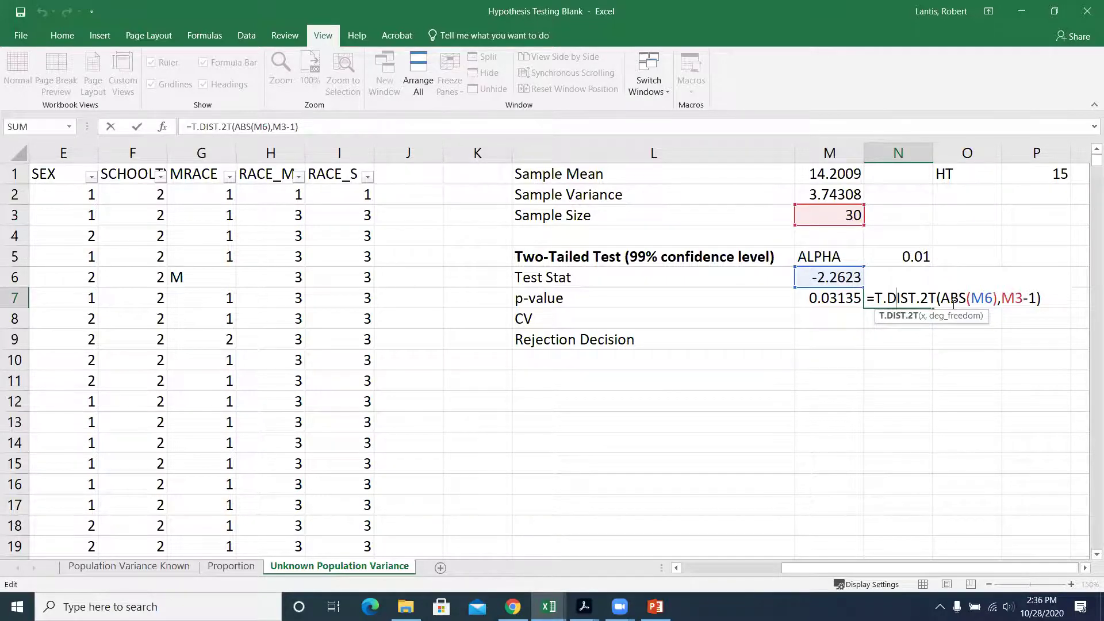
key(Return)
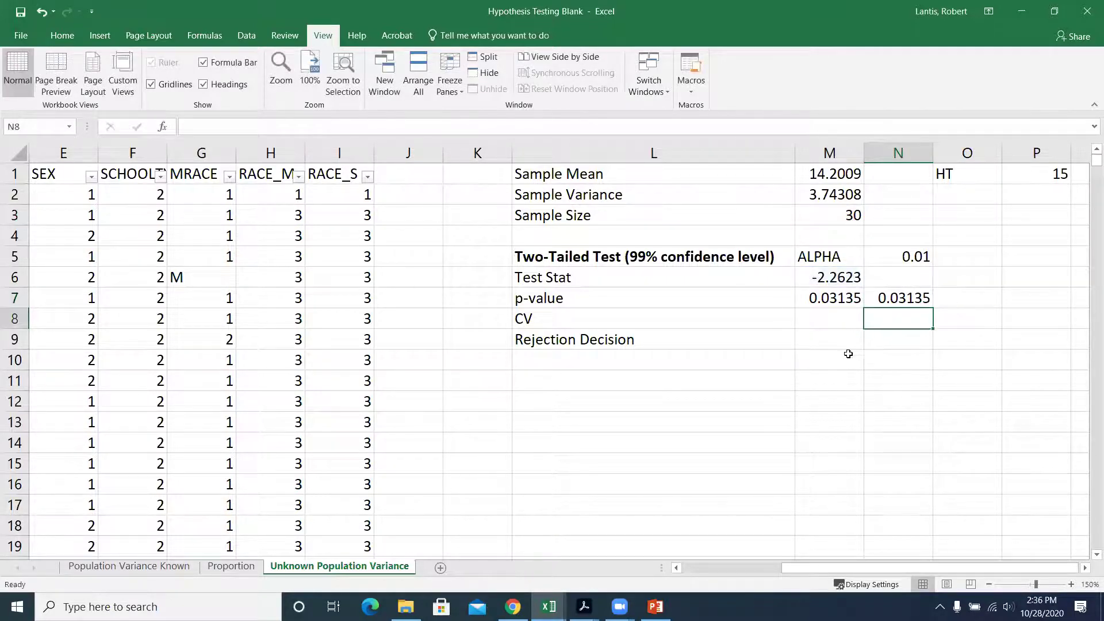
Enter the rejection decision in M9 with the formula =IF(M7<N5,"REJECT","FAIL TO REJECT")
click(821, 344)
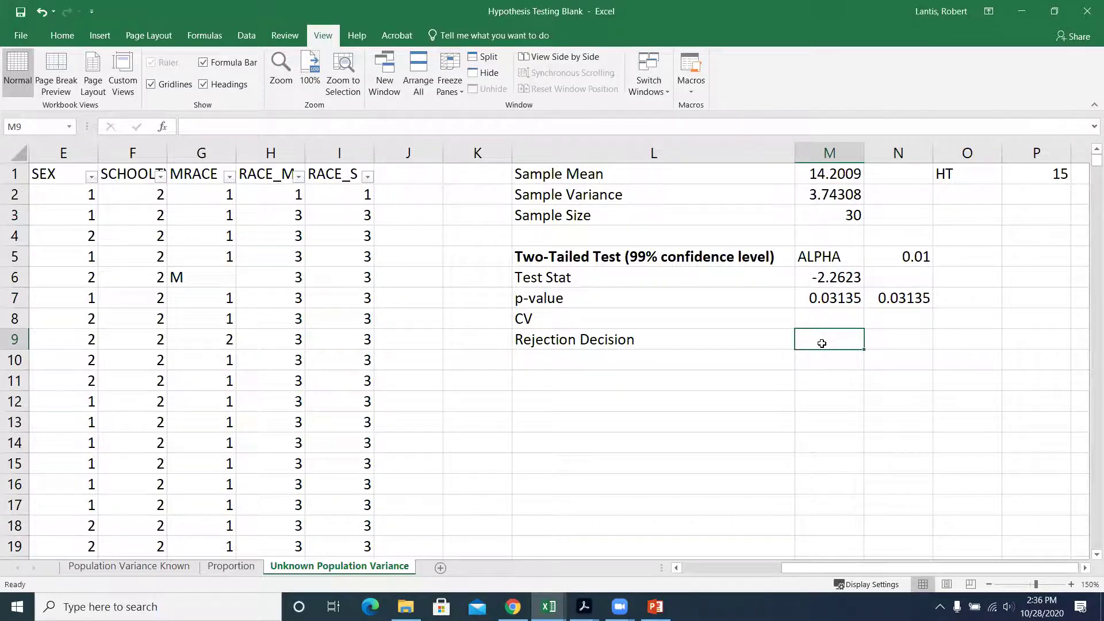
text(=if()
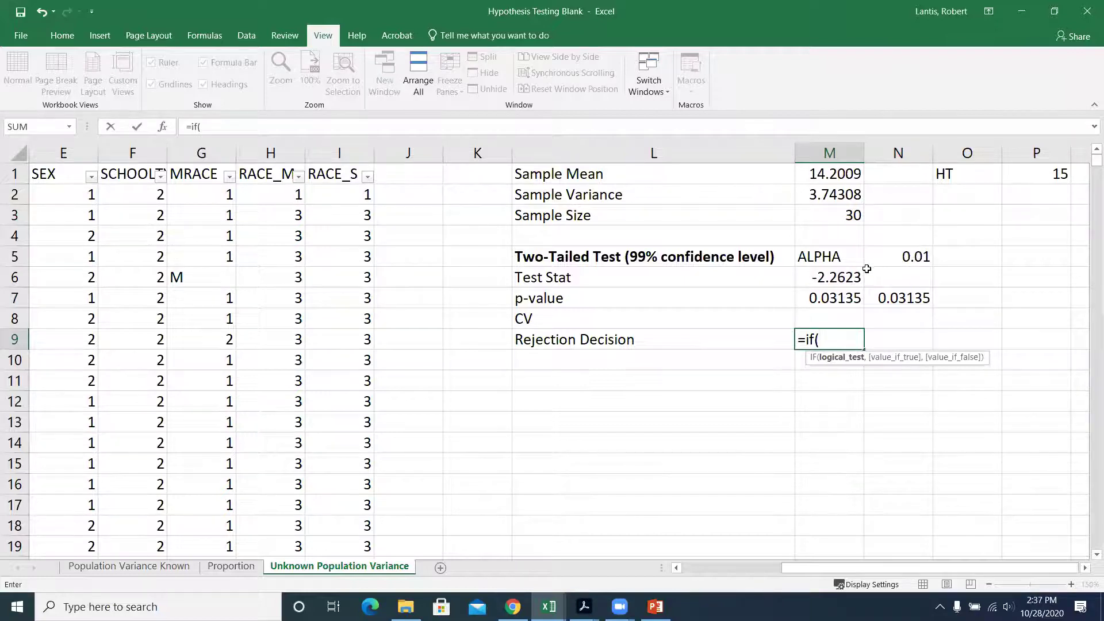
click(828, 298)
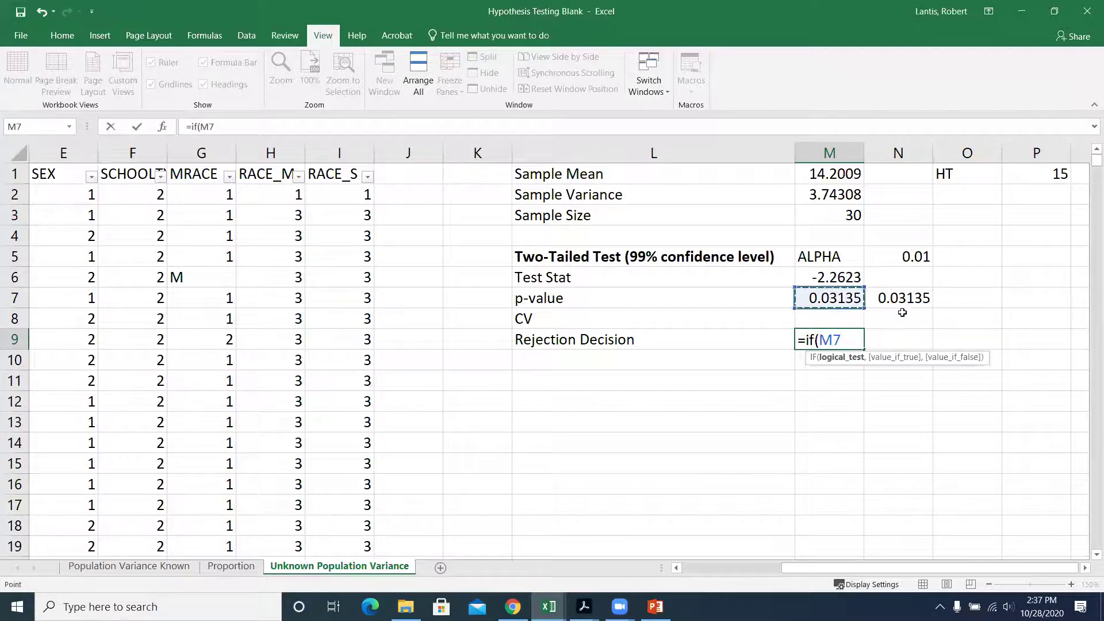
text(<)
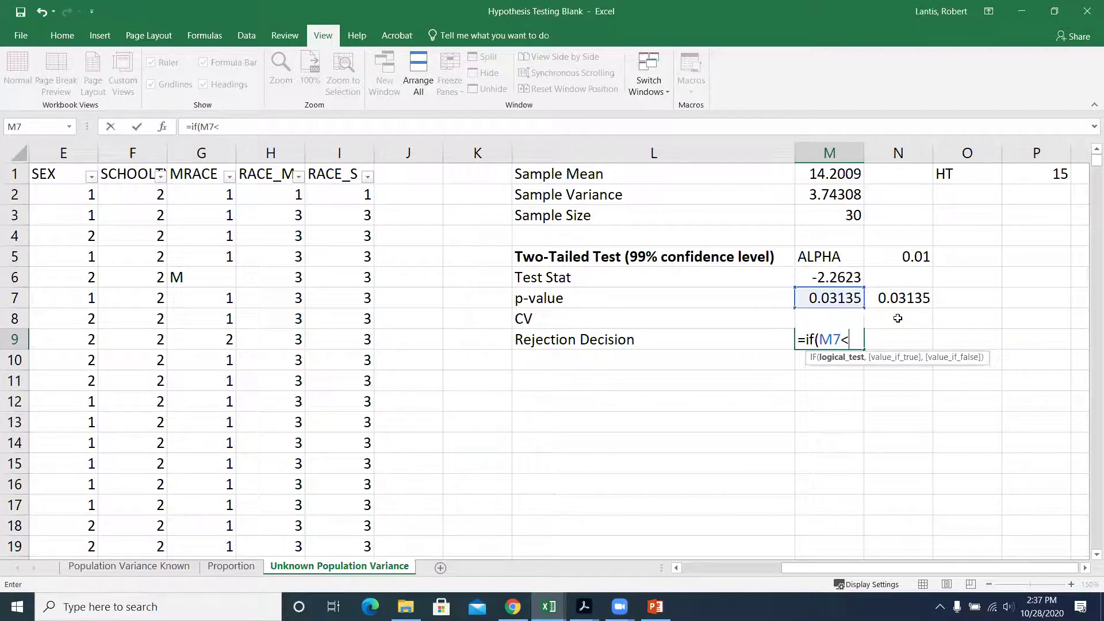
click(904, 258)
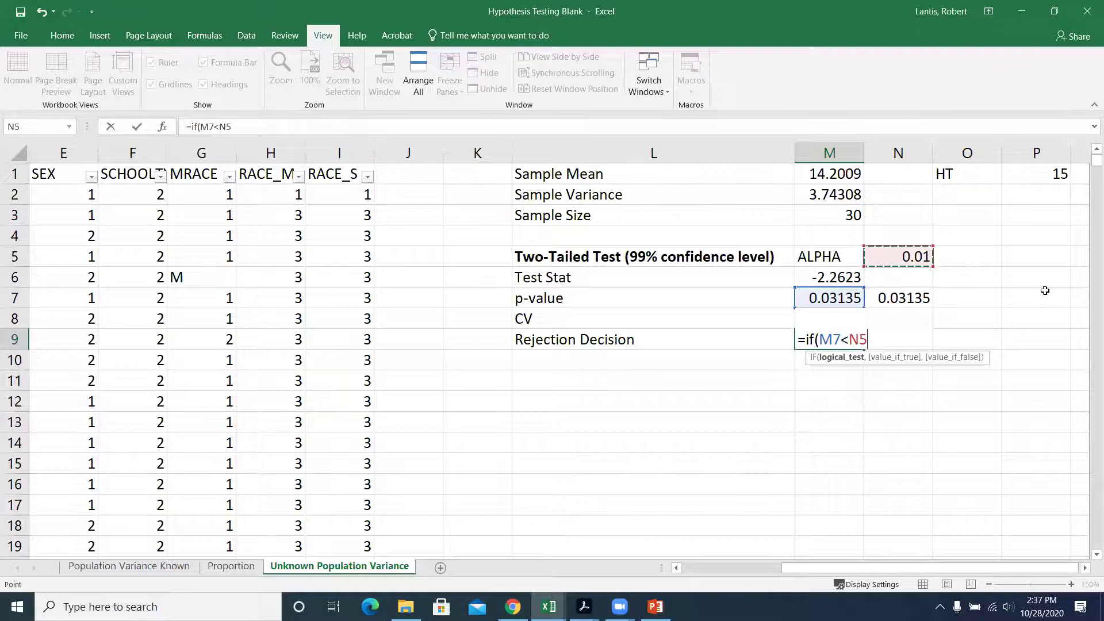
text(,"R)
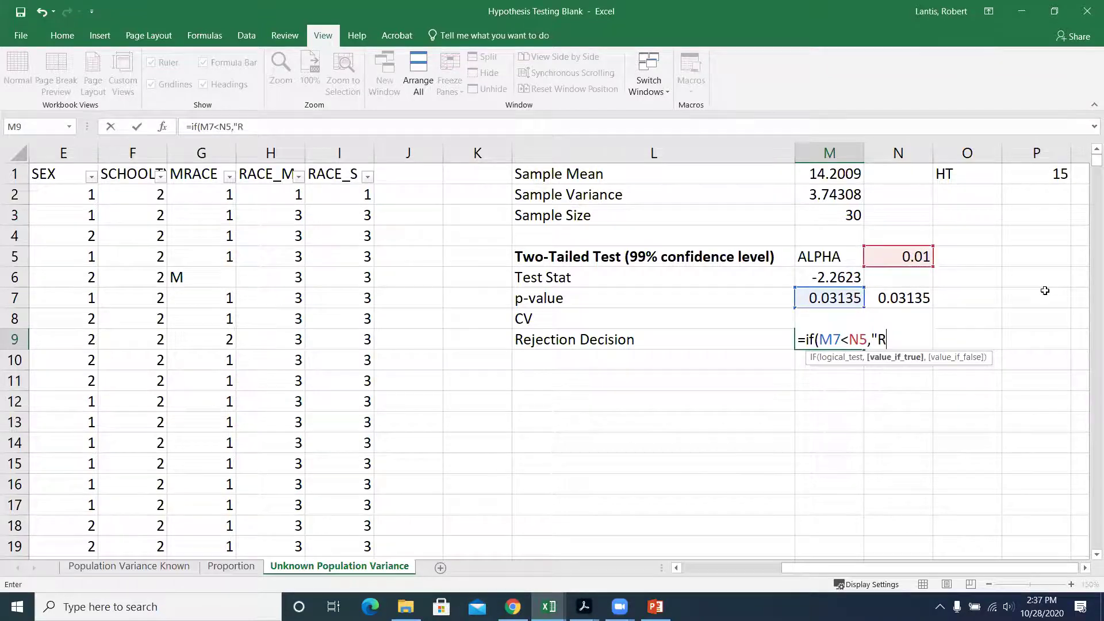
text(EJECT" ,)
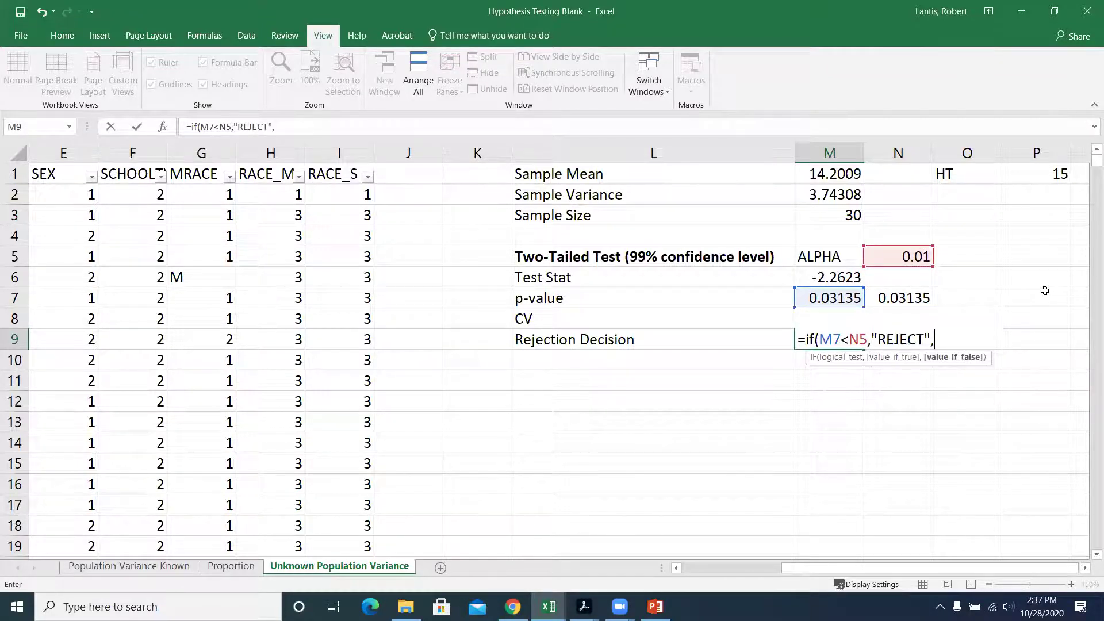
text("FAIL TO REJE)
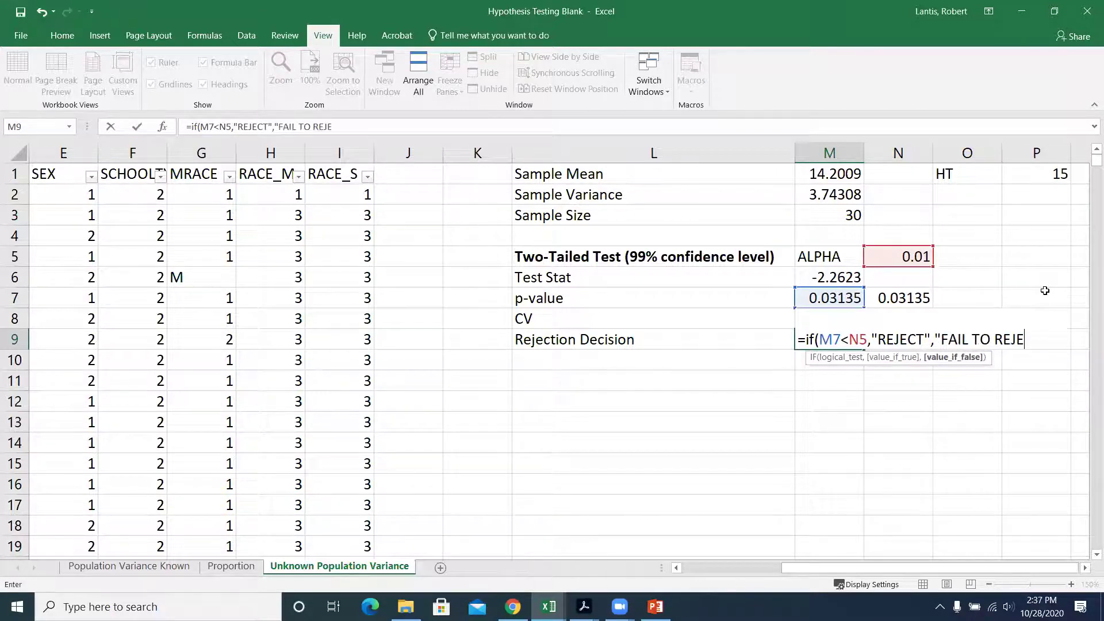
text(CT"))
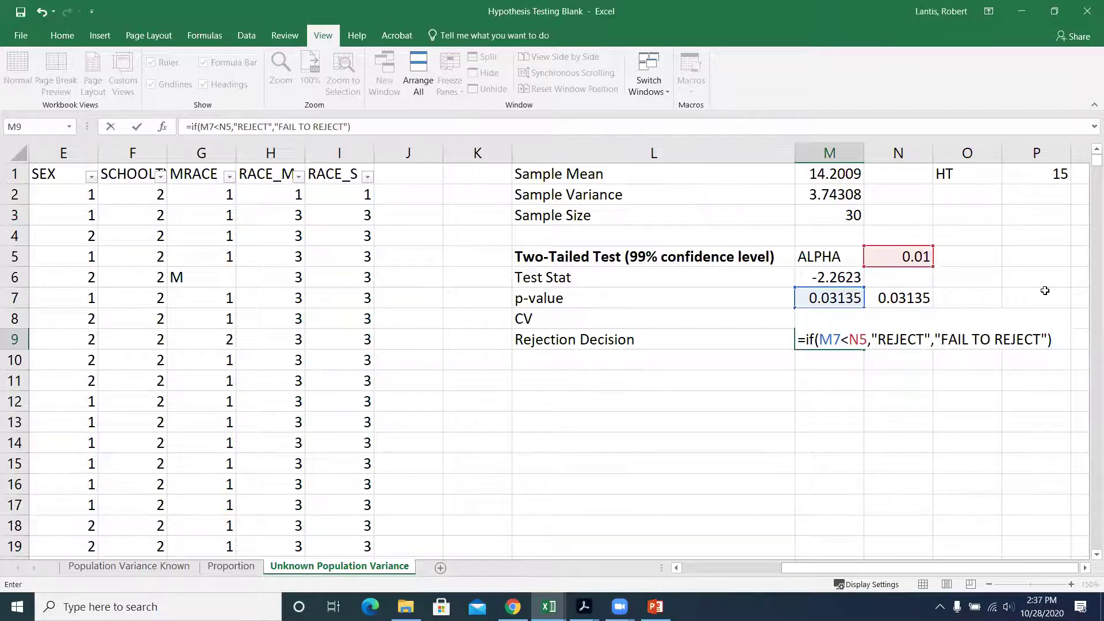
key(Return)
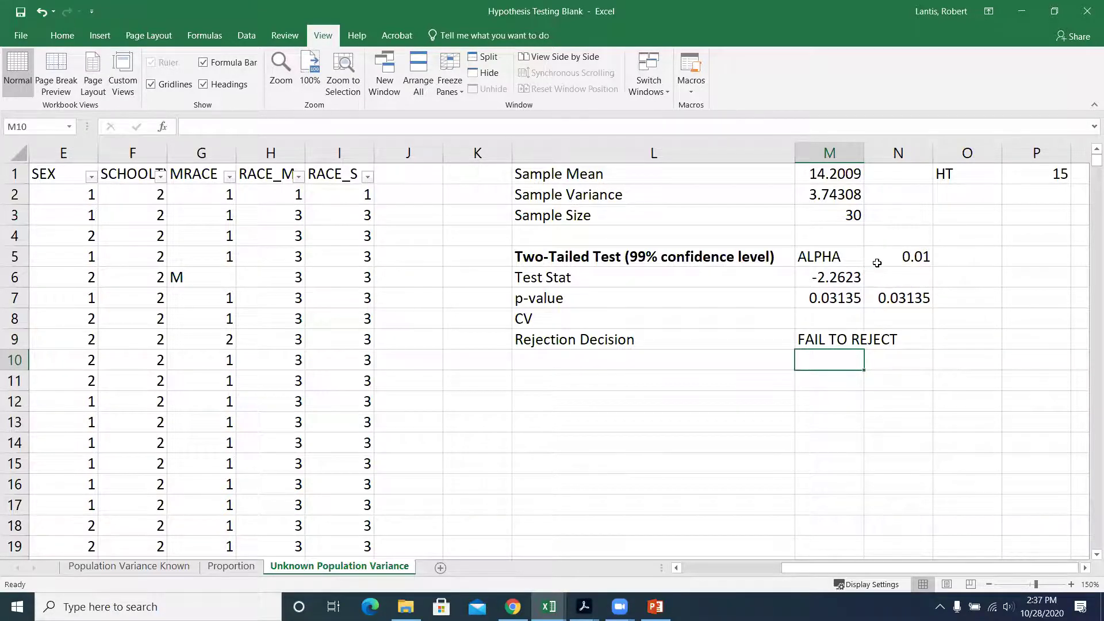
Test the rejection decision with an alpha of 0.1 in N5 and restore alpha to 0.01
click(907, 257)
text(.1)
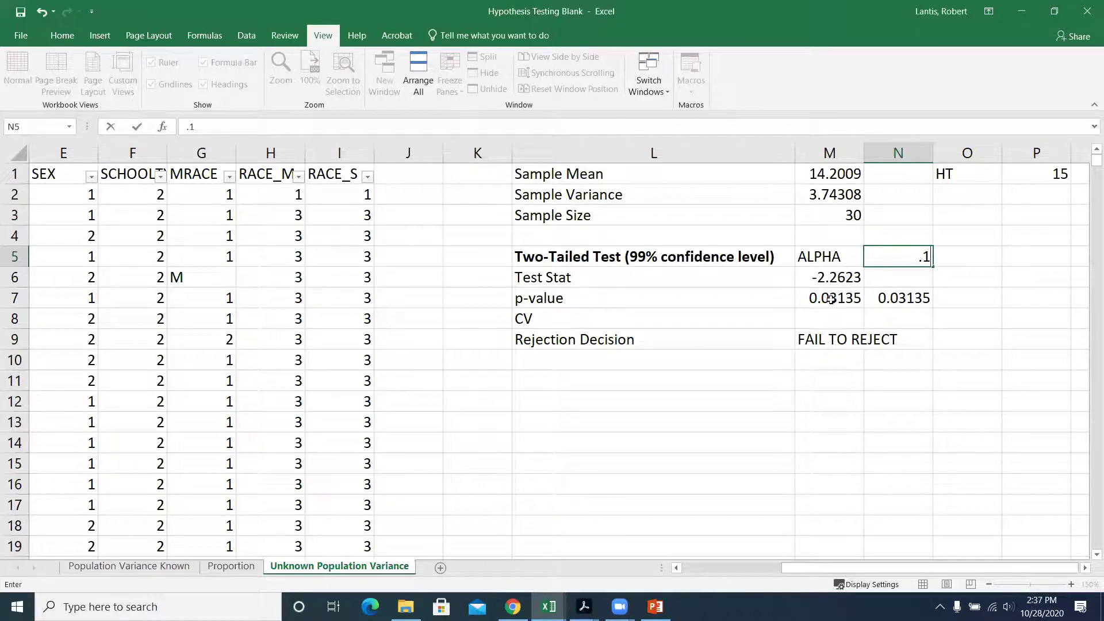
click(901, 275)
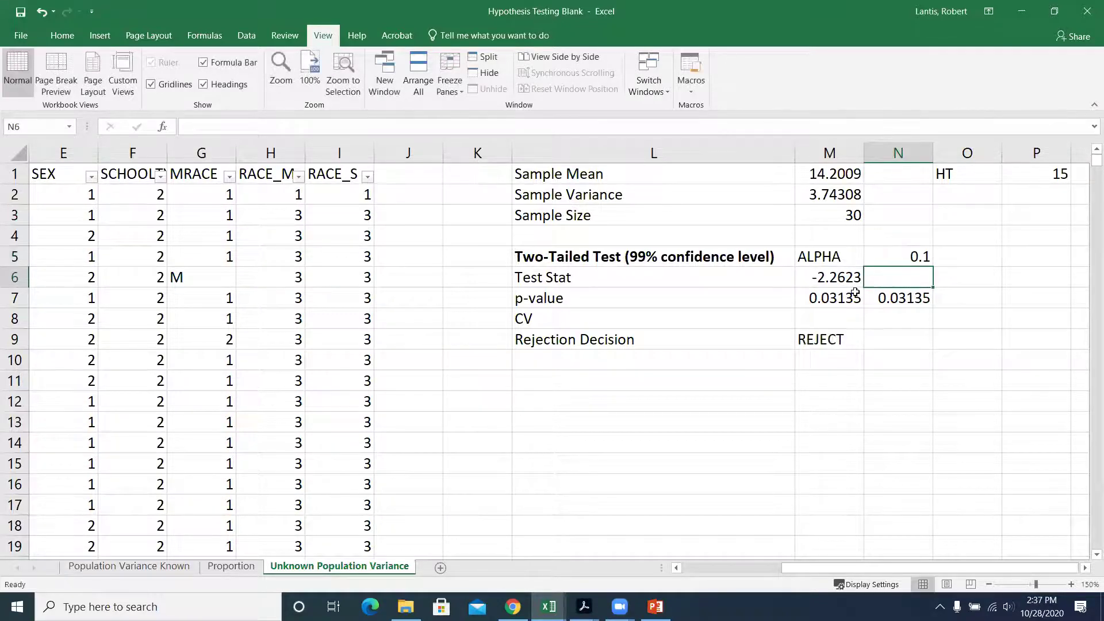
click(913, 256)
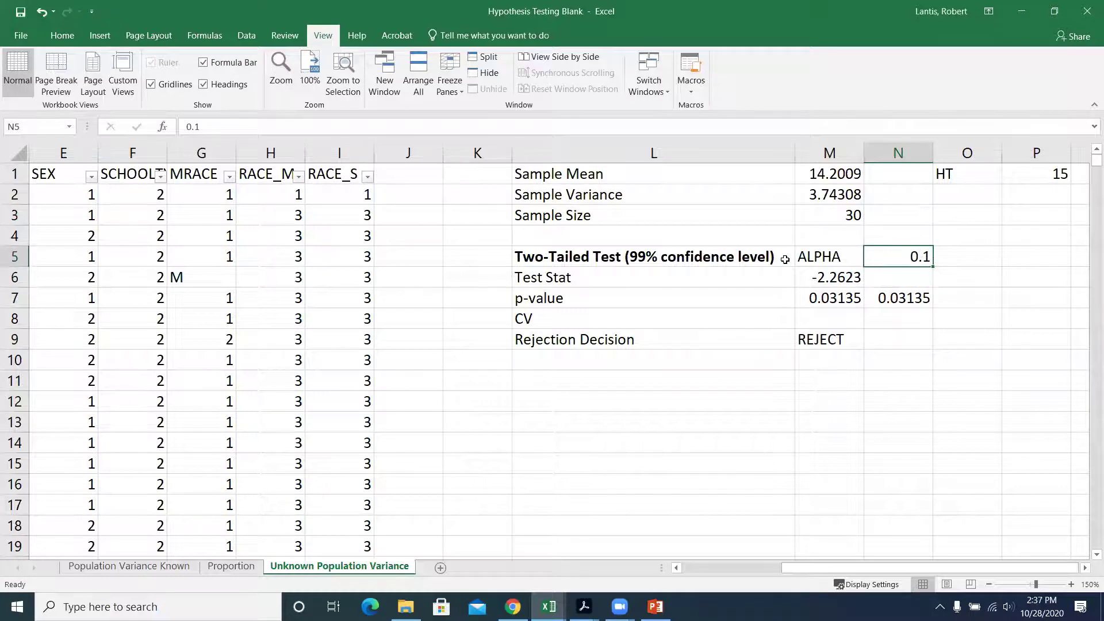
text(0.01)
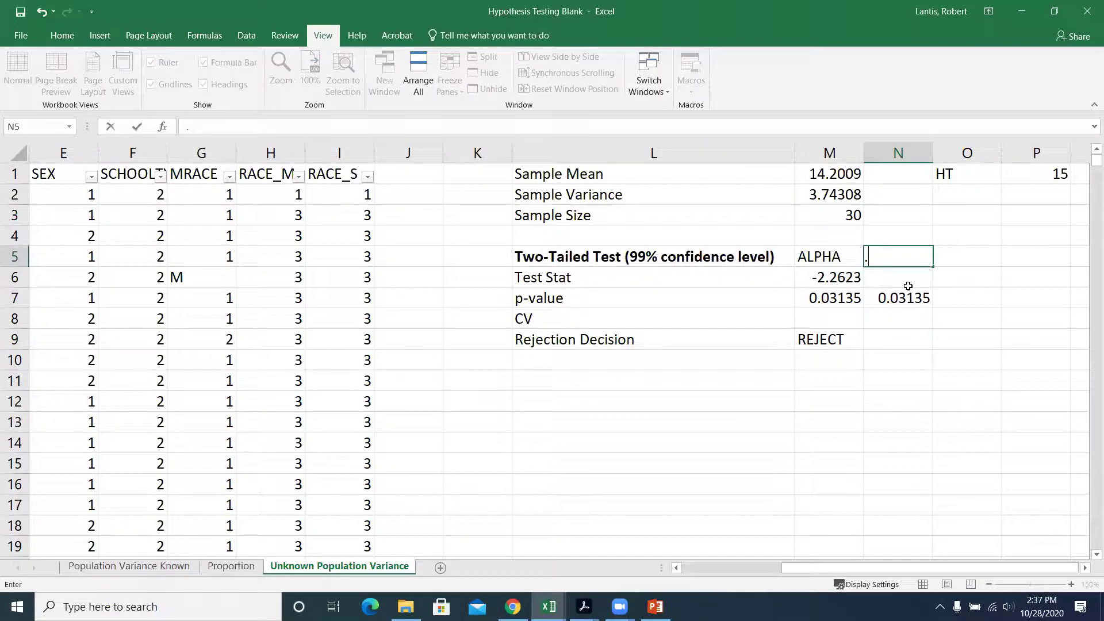
key(Return)
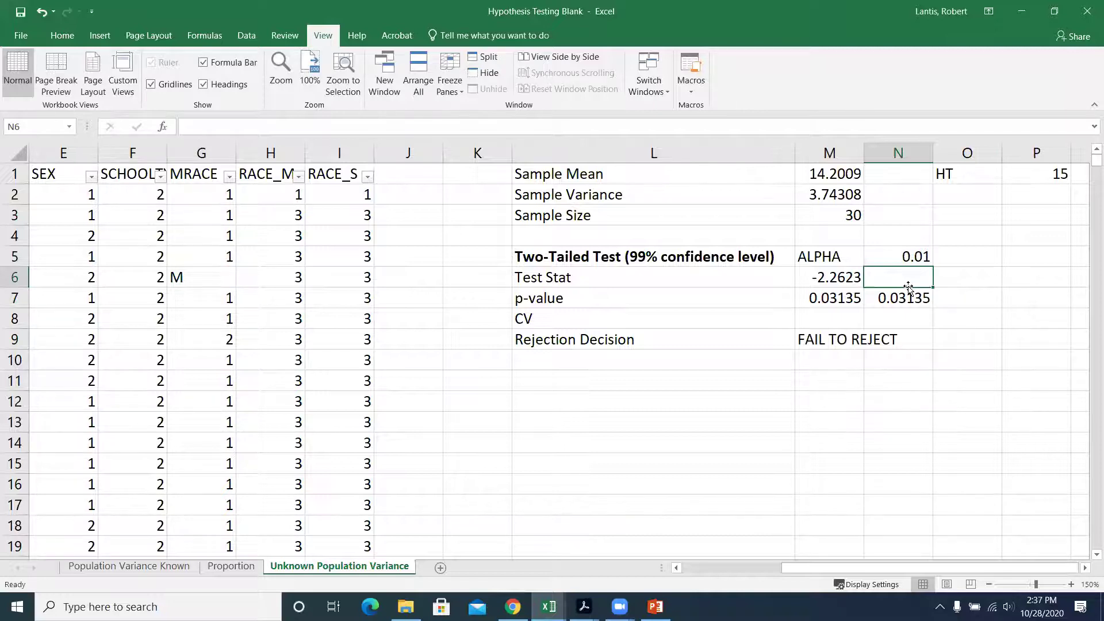
click(835, 318)
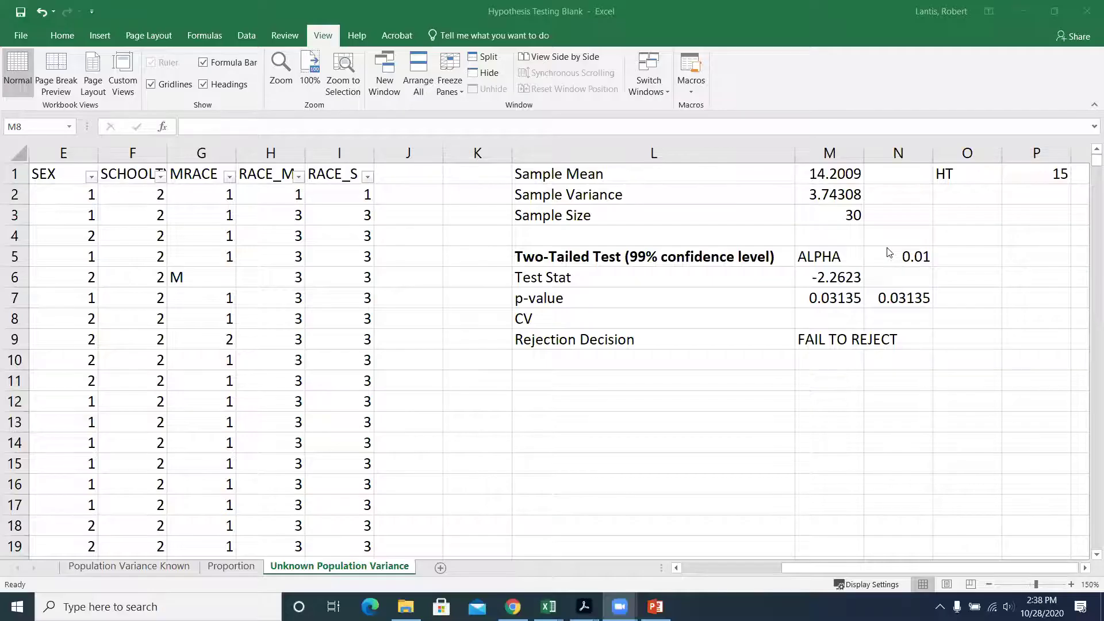
click(824, 316)
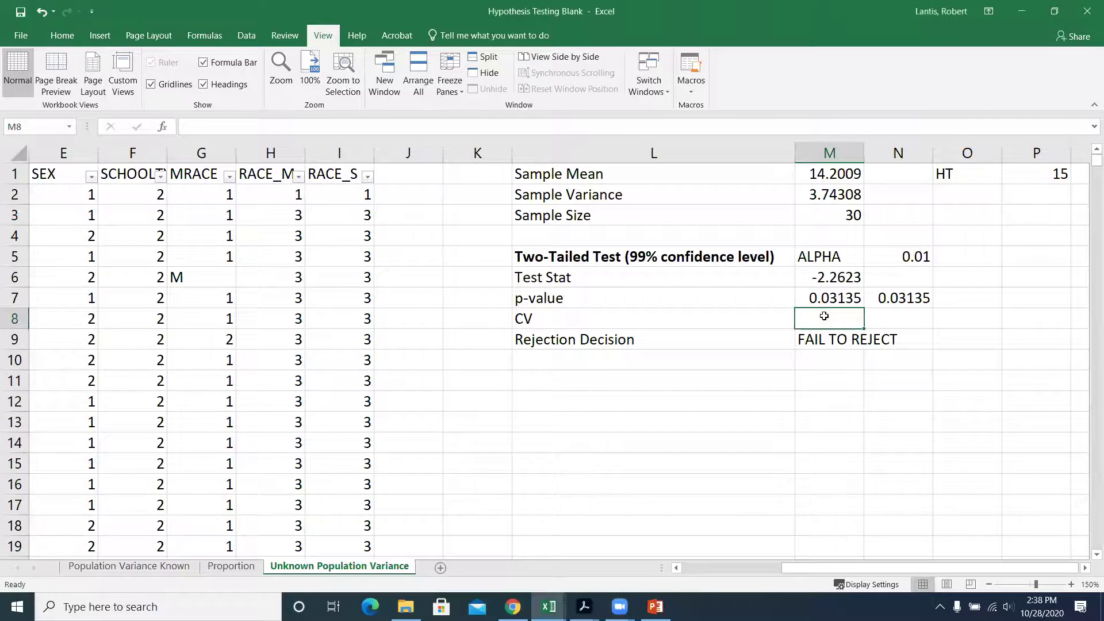
text(=)
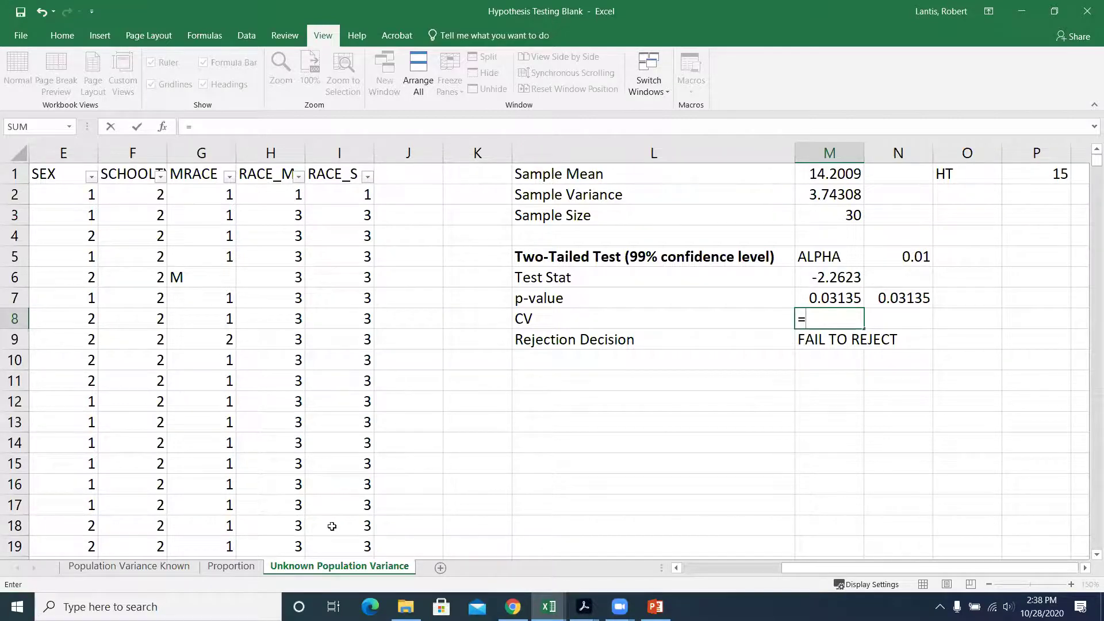
key(Escape)
click(397, 523)
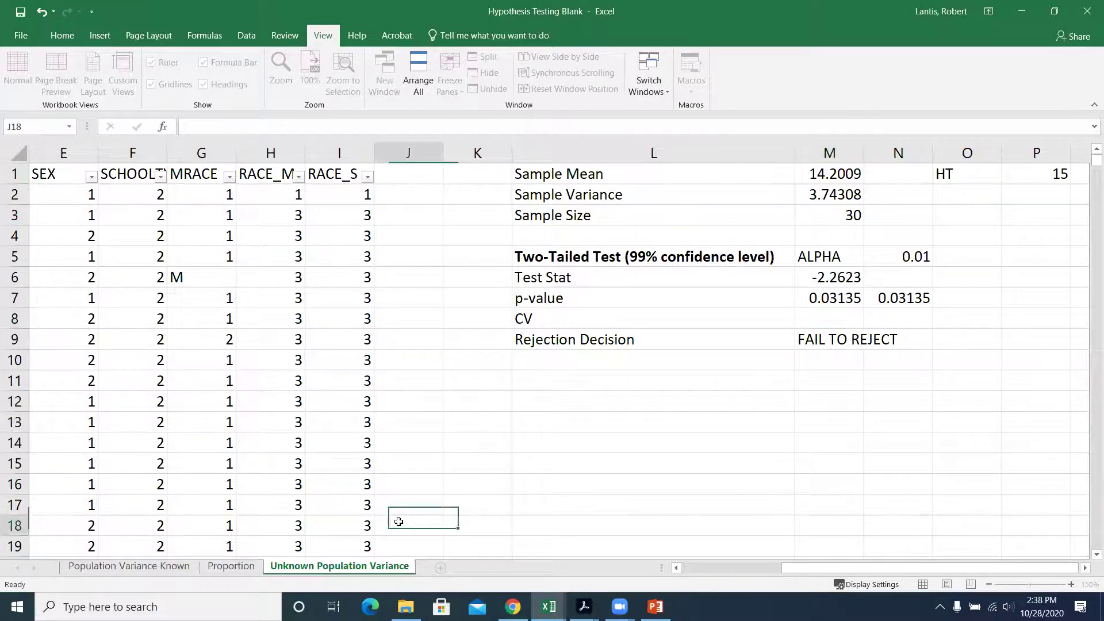
Check the critical value formula in L9 of the Population Variance Known sheet and return to the Unknown Population Variance sheet
click(126, 568)
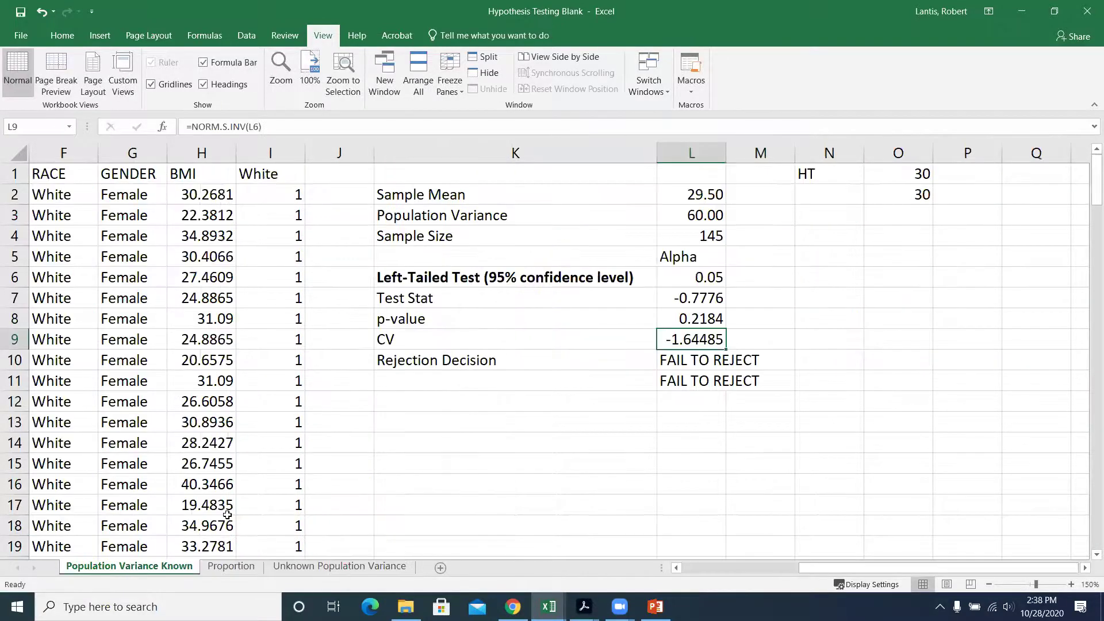
double_click(688, 340)
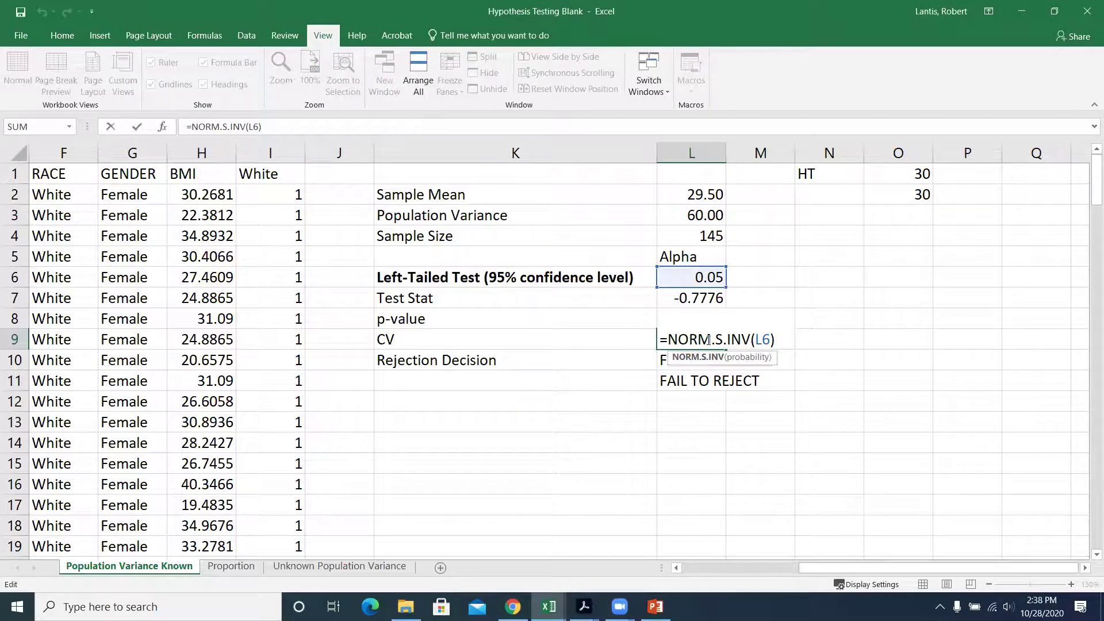
key(Return)
click(339, 566)
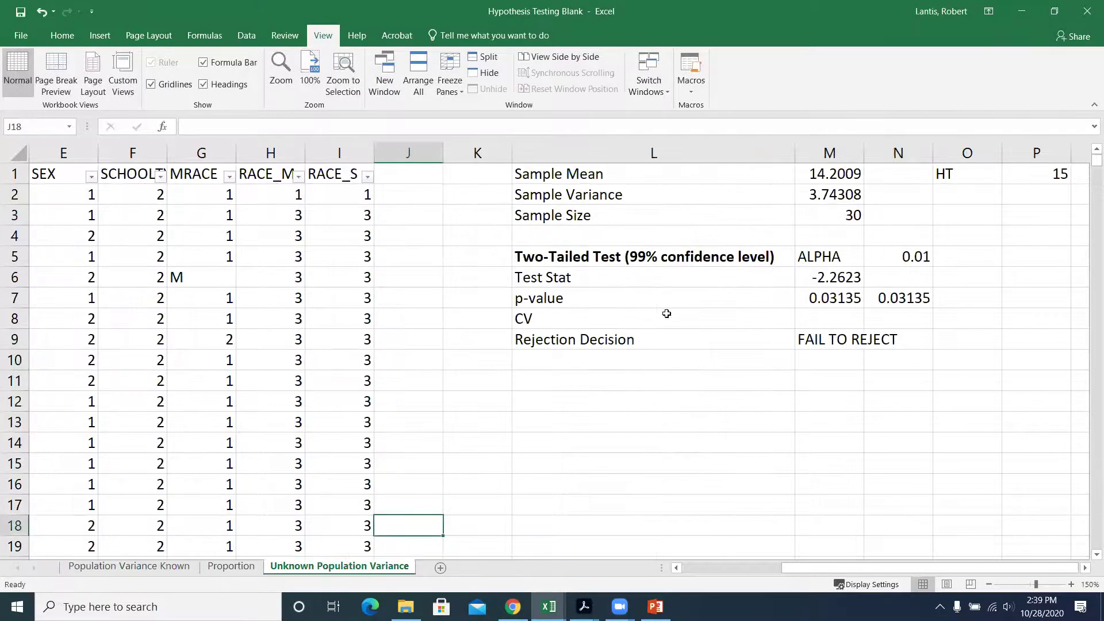
Compute the lower critical value in M8 with the formula =T.INV(N5/2,M3-1)
click(811, 314)
text(=t.inv()
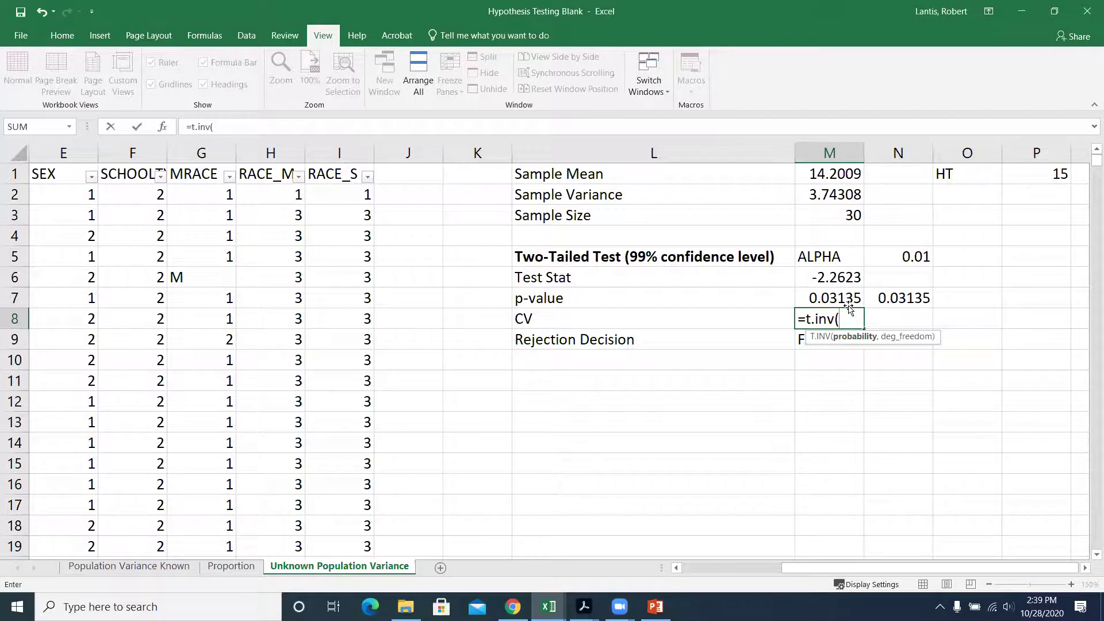
click(908, 264)
text(/)
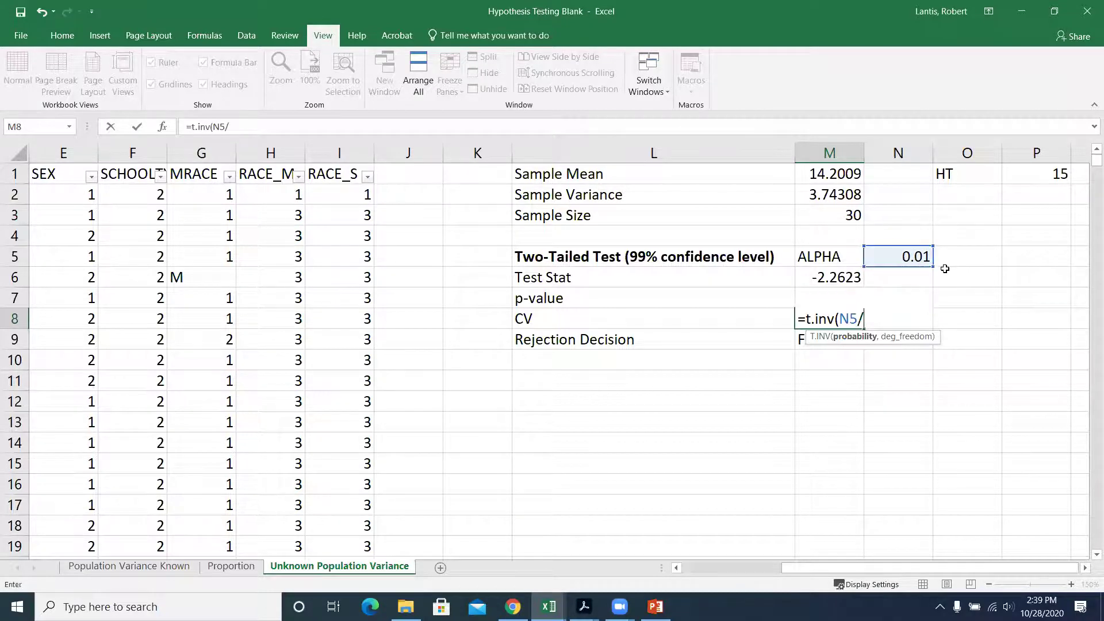
text(2,)
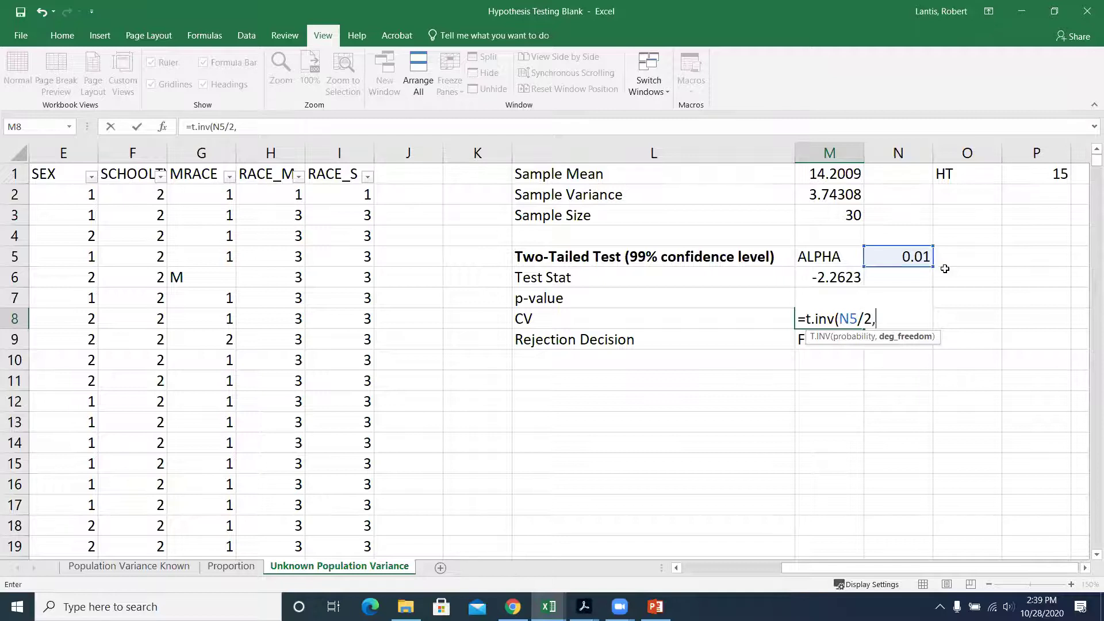
click(843, 217)
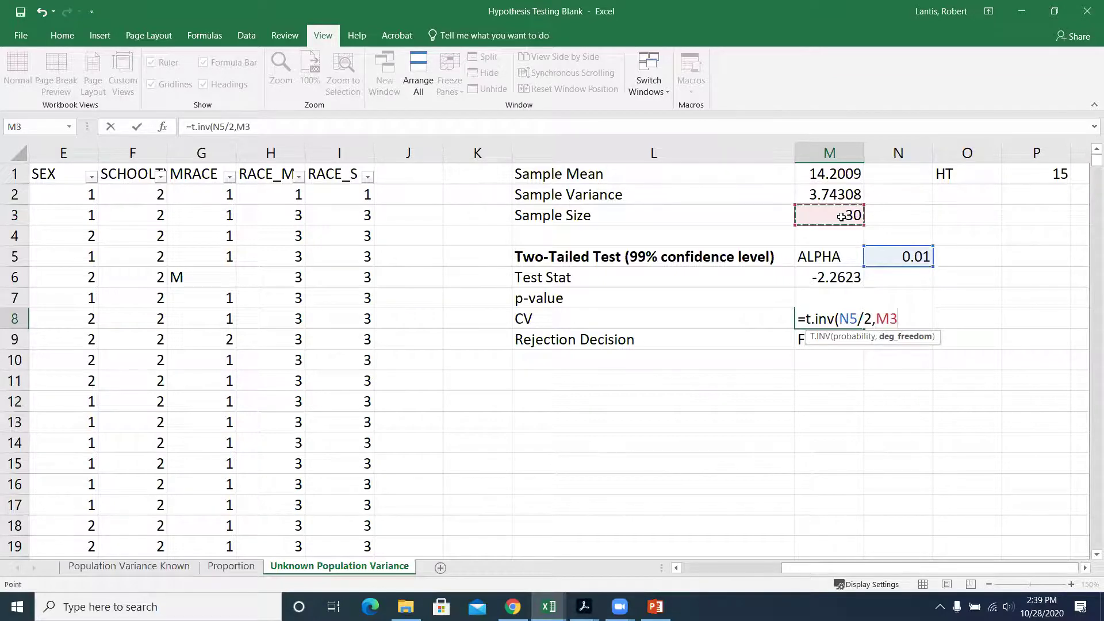
text(-1))
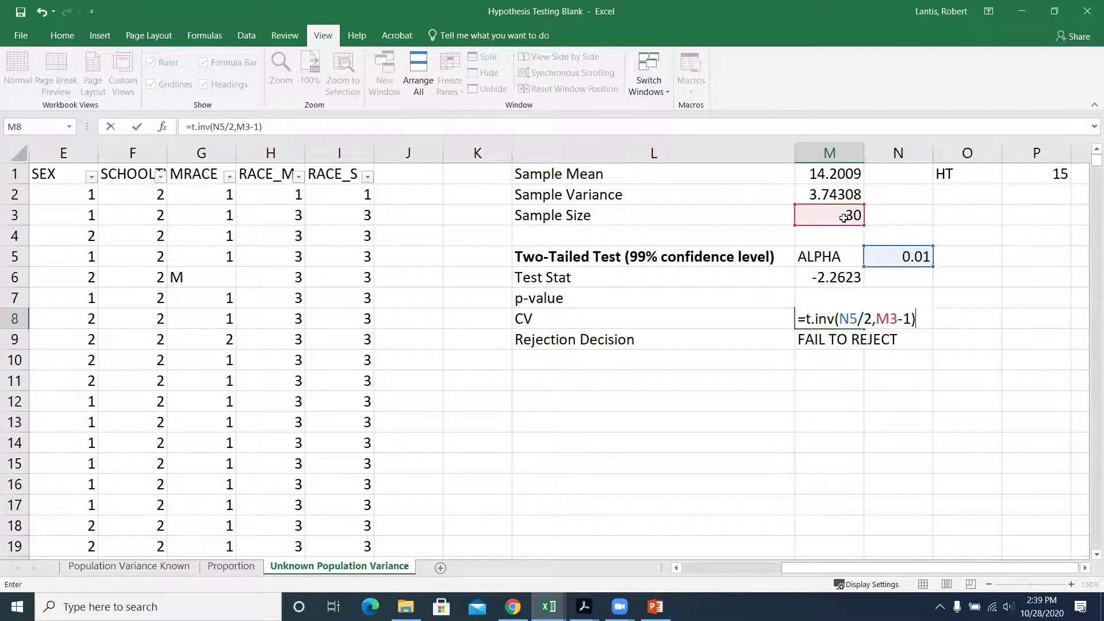
key(Return)
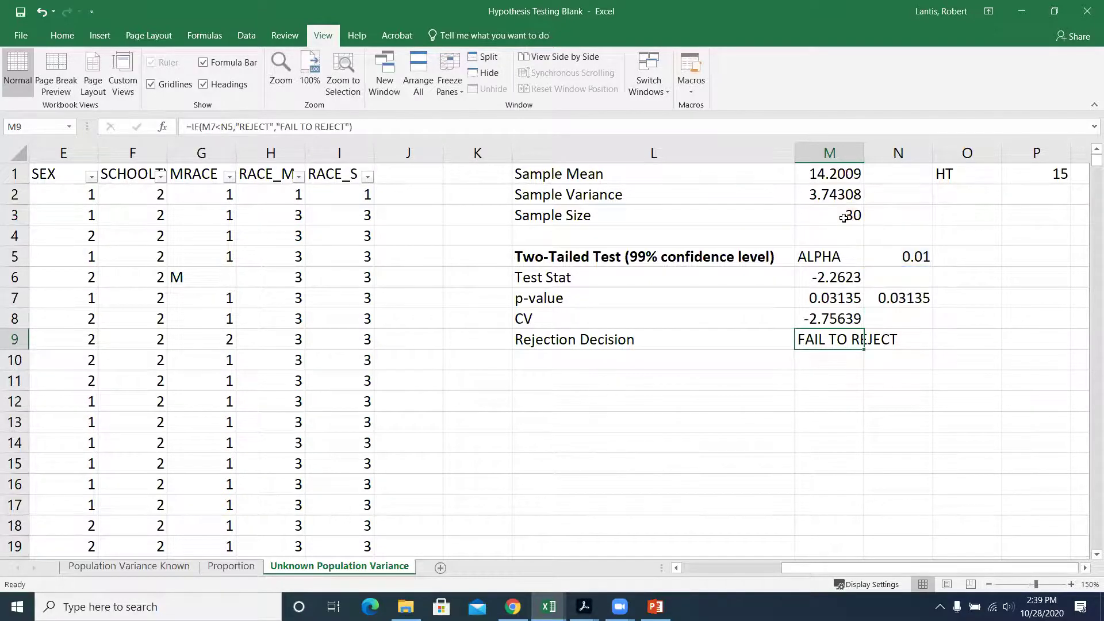
Compute the upper critical value in N8 as the absolute value of M8, using =ABS(M8)
key(Right)
key(Up)
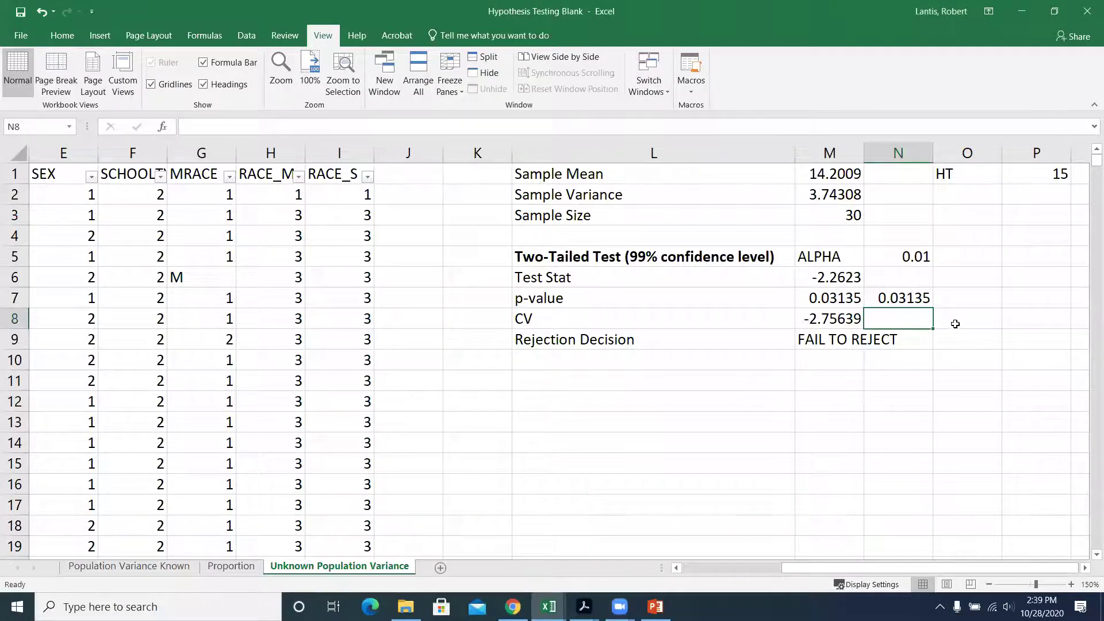
text(=abs()
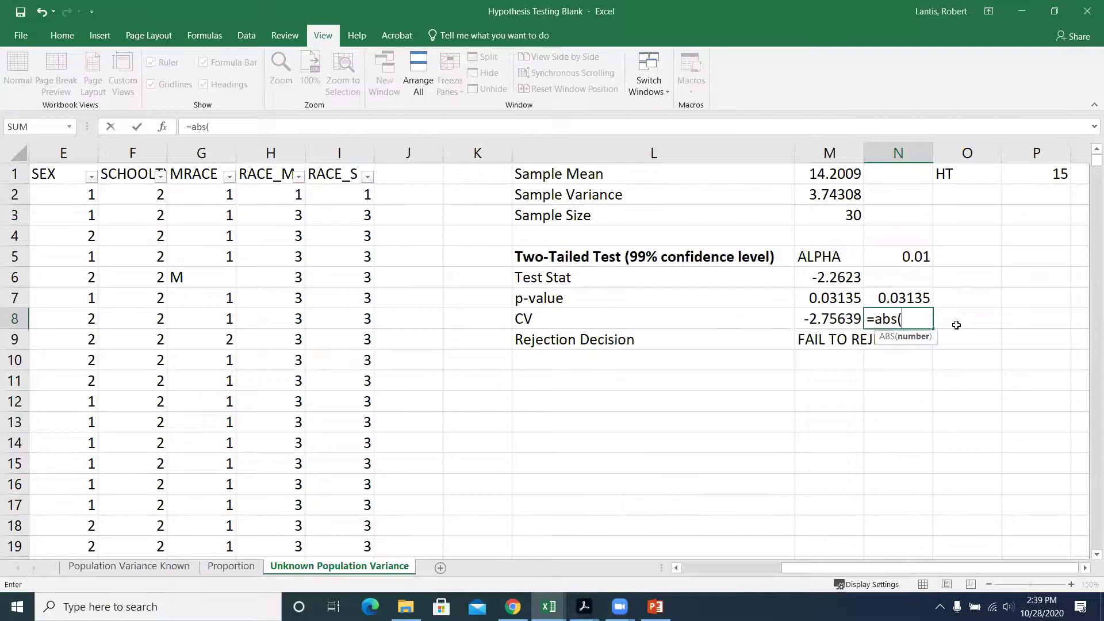
click(834, 319)
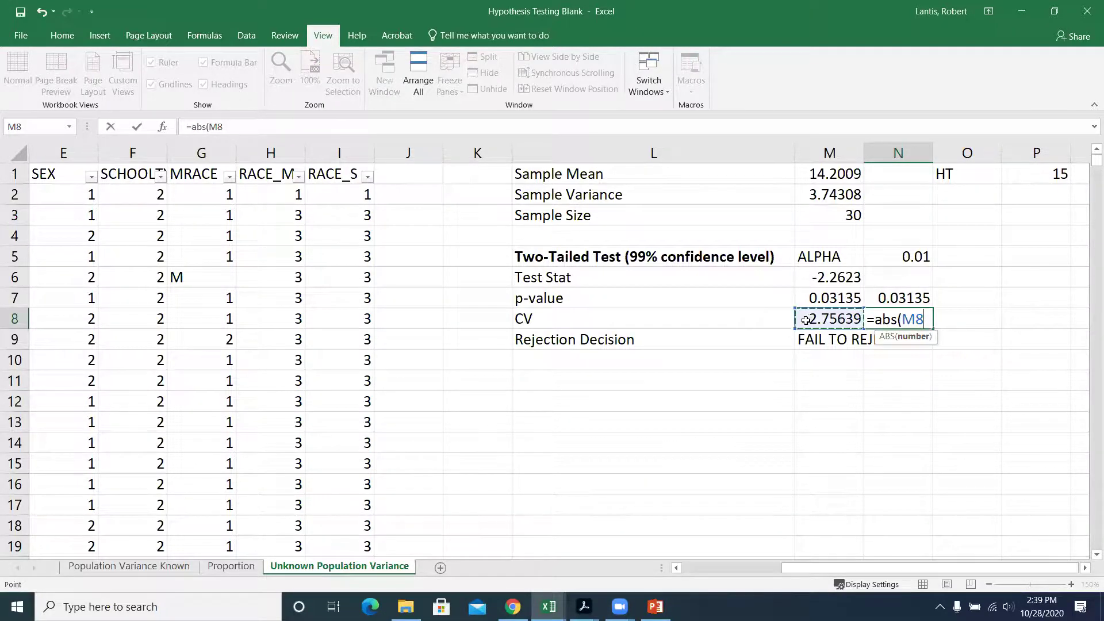
key(Return)
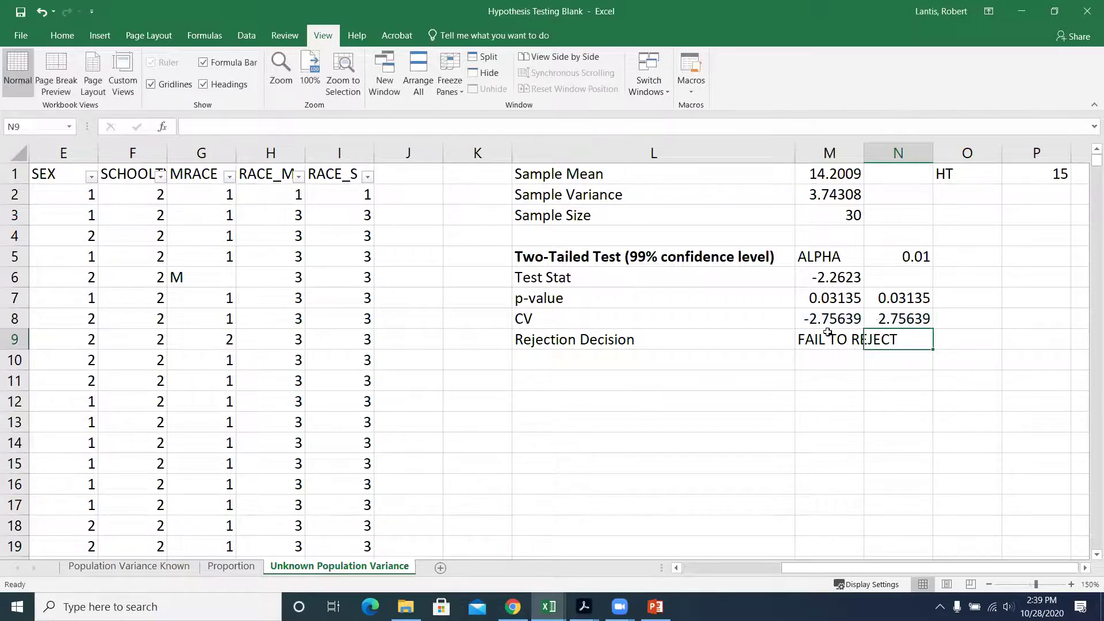
drag(828, 321, 890, 320)
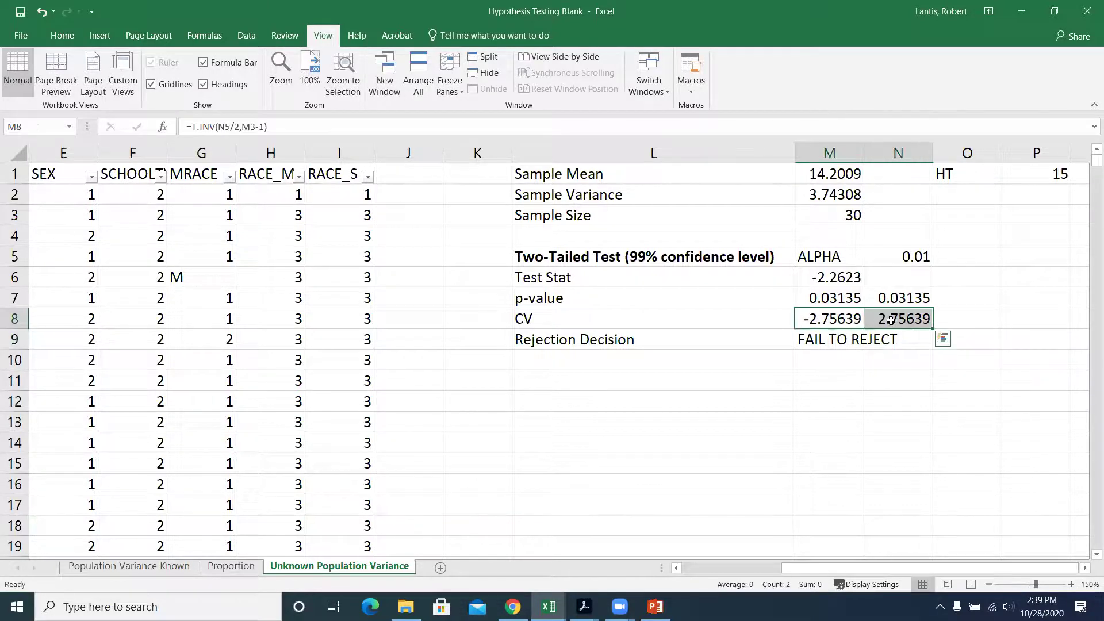
click(830, 381)
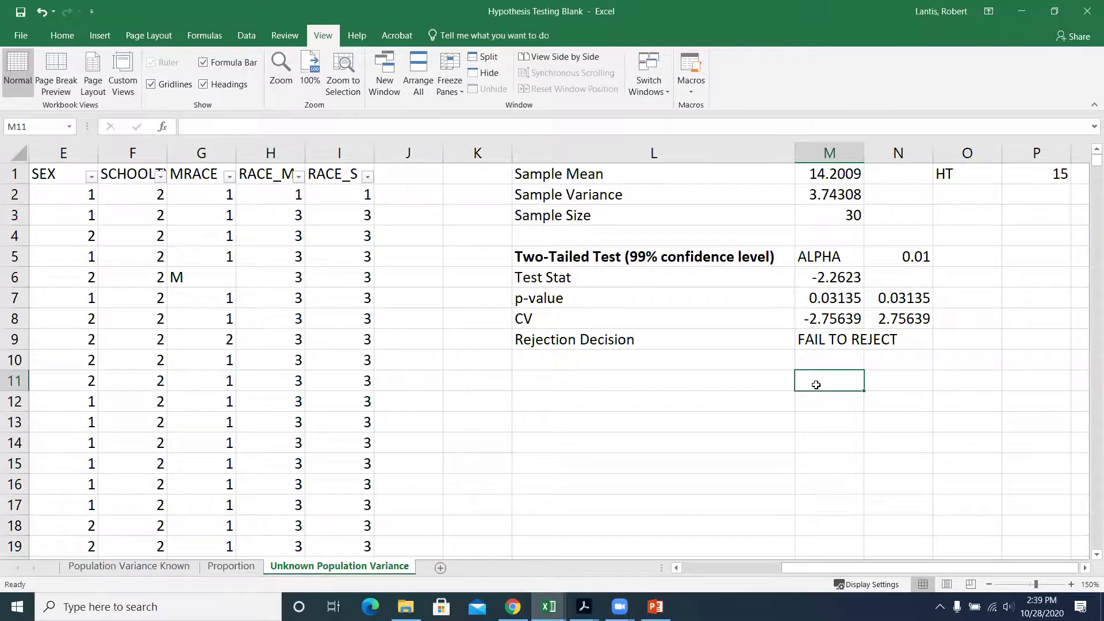
Add the critical-value rejection decision in M10 with =IF(ABS(M6)>ABS(M8),"REJECT","FAIL TO REJECT")
click(818, 365)
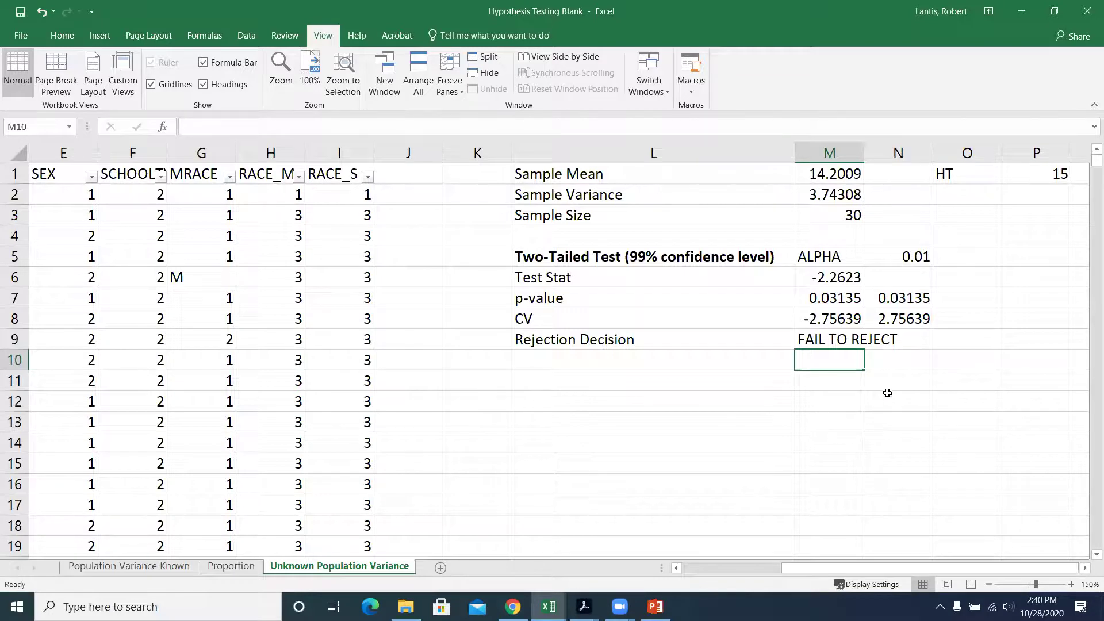
text(=)
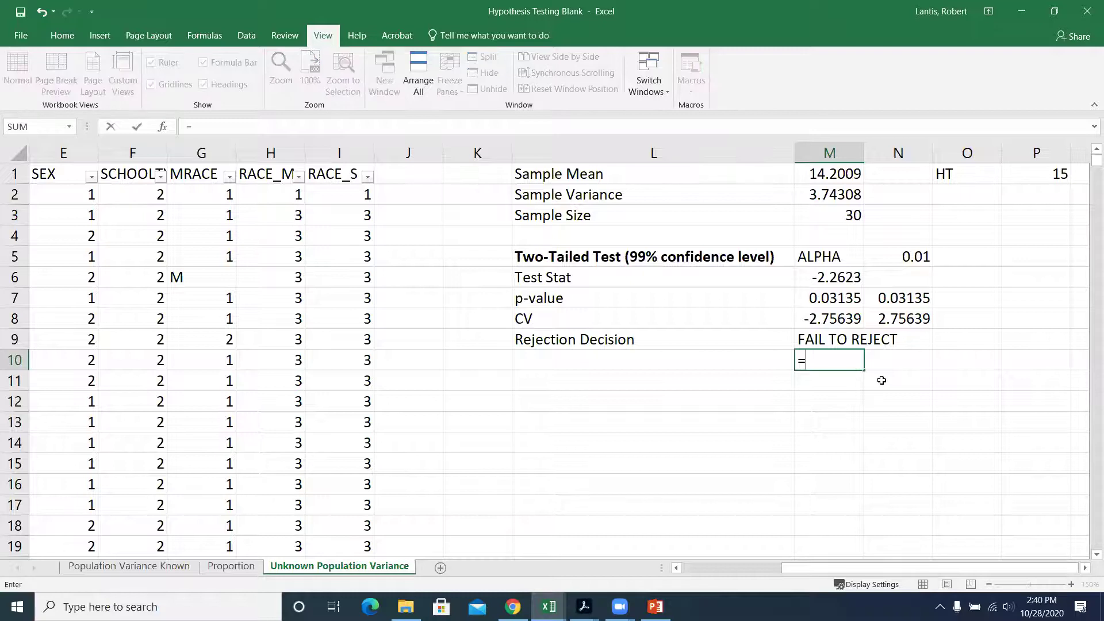
text(if()
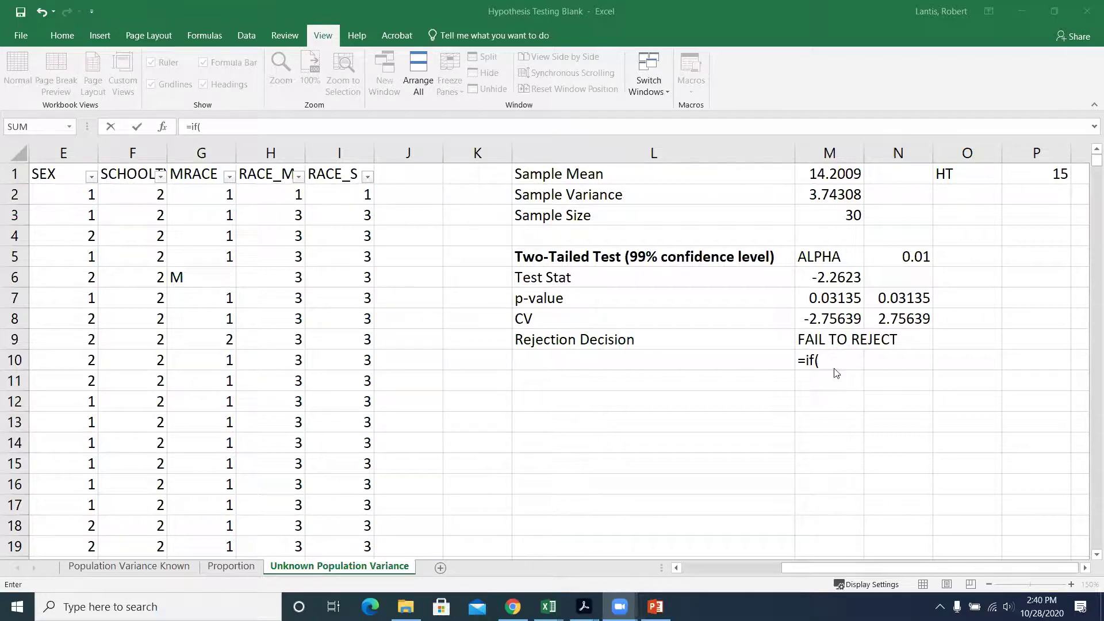
click(839, 361)
text(abs()
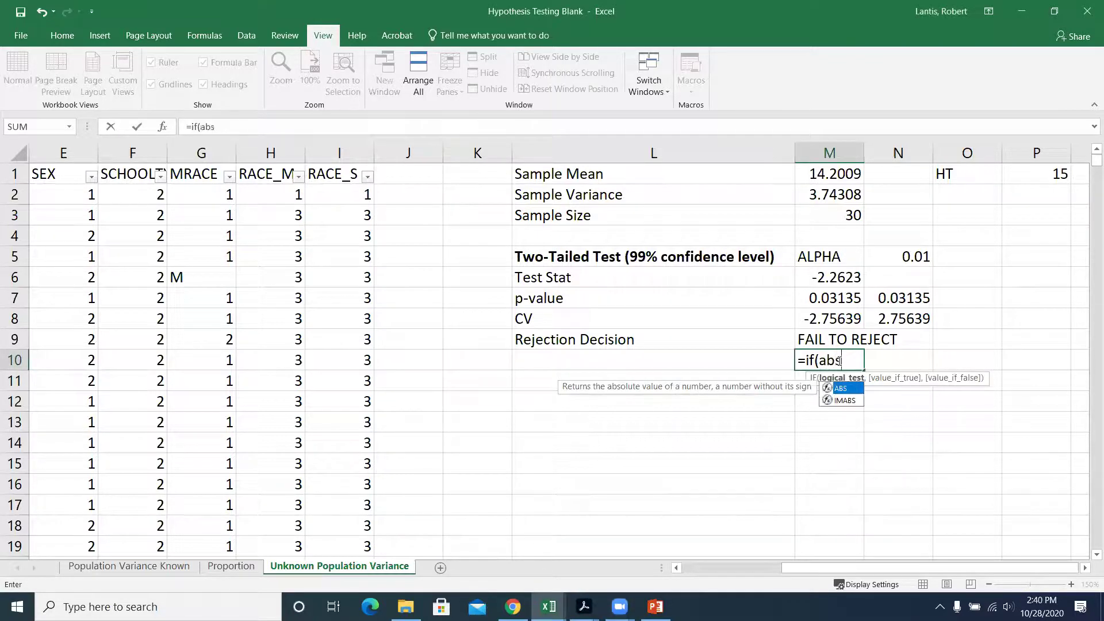
click(835, 278)
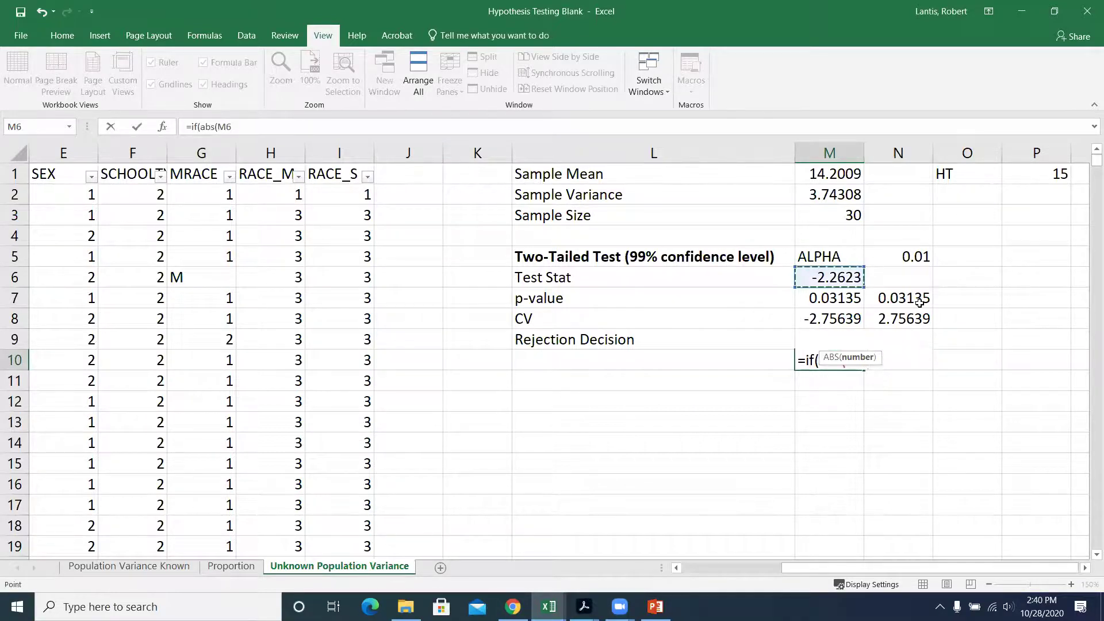
text()>)
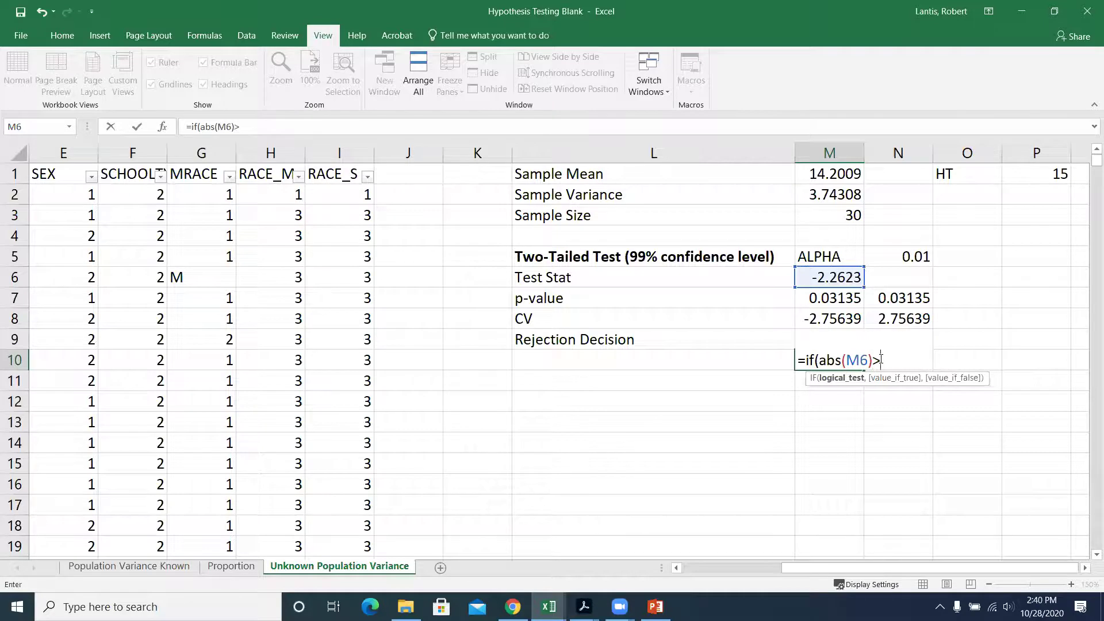
text(abs()
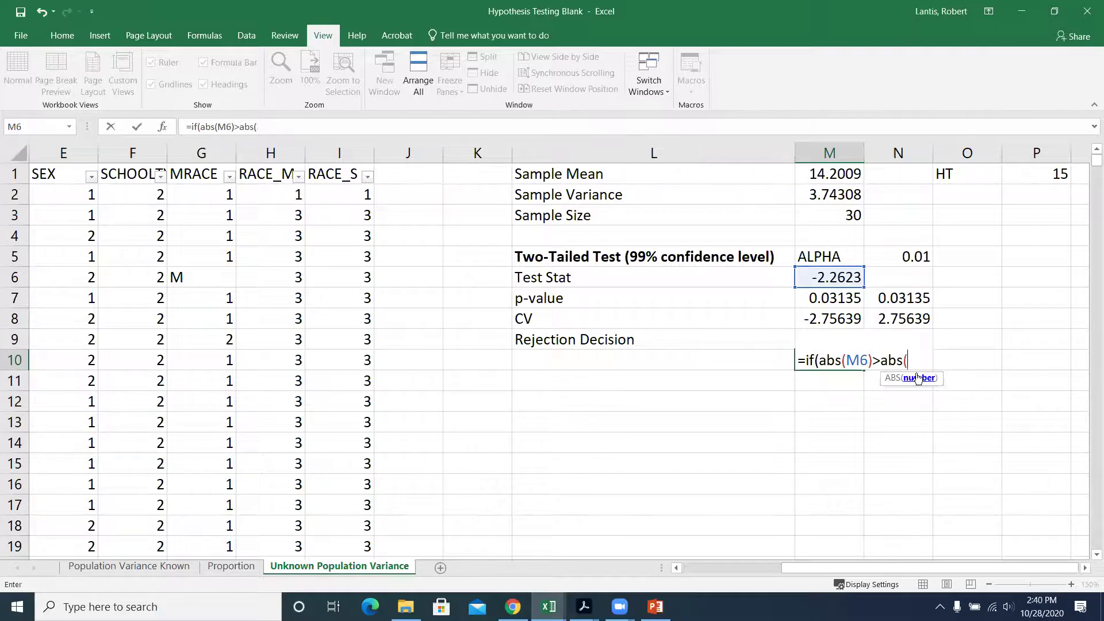
click(837, 320)
text(),)
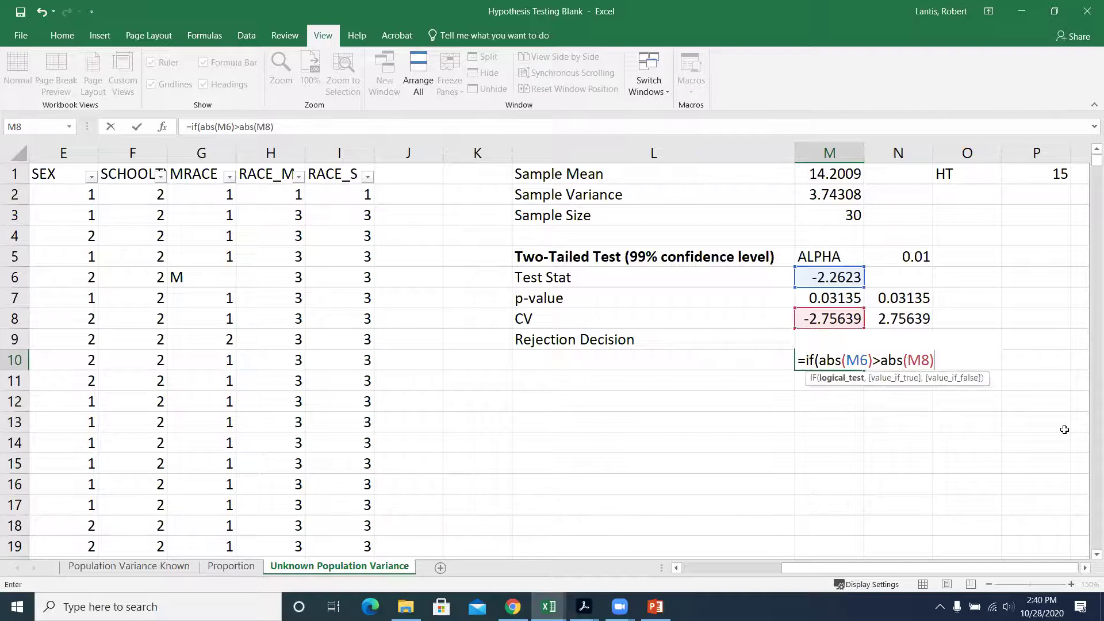
text("REJECT)
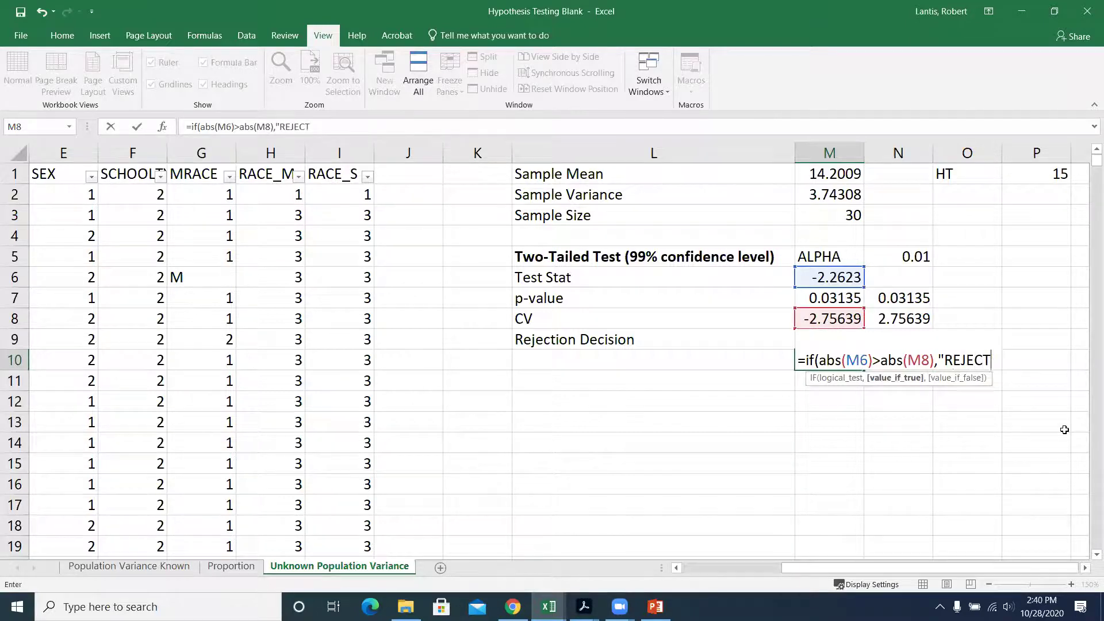
text(","FAIL)
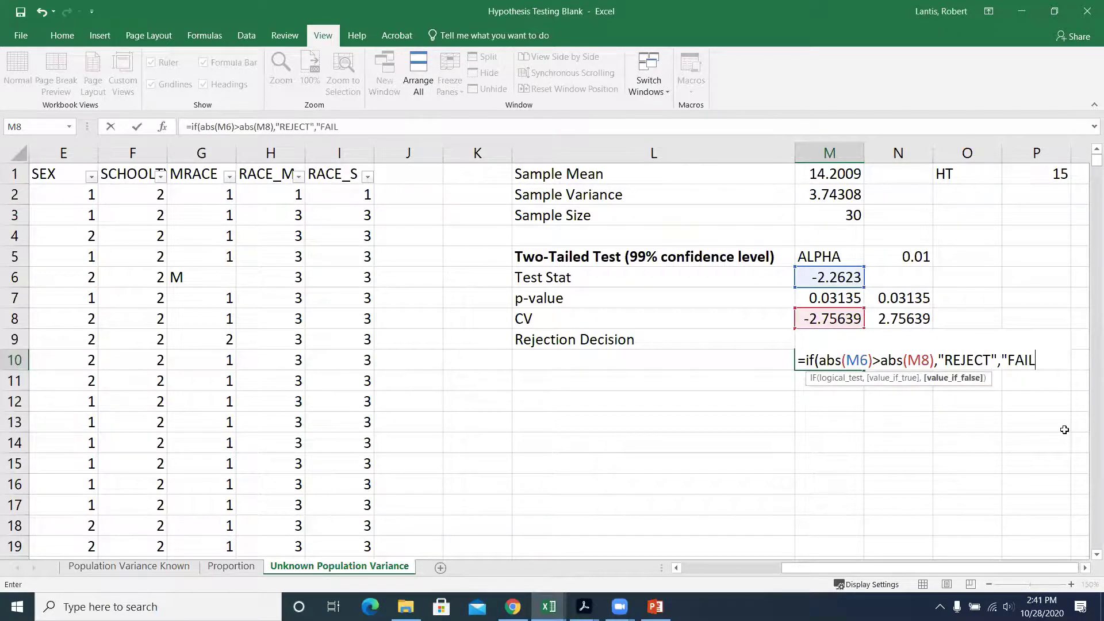
text( TO REJECT"))
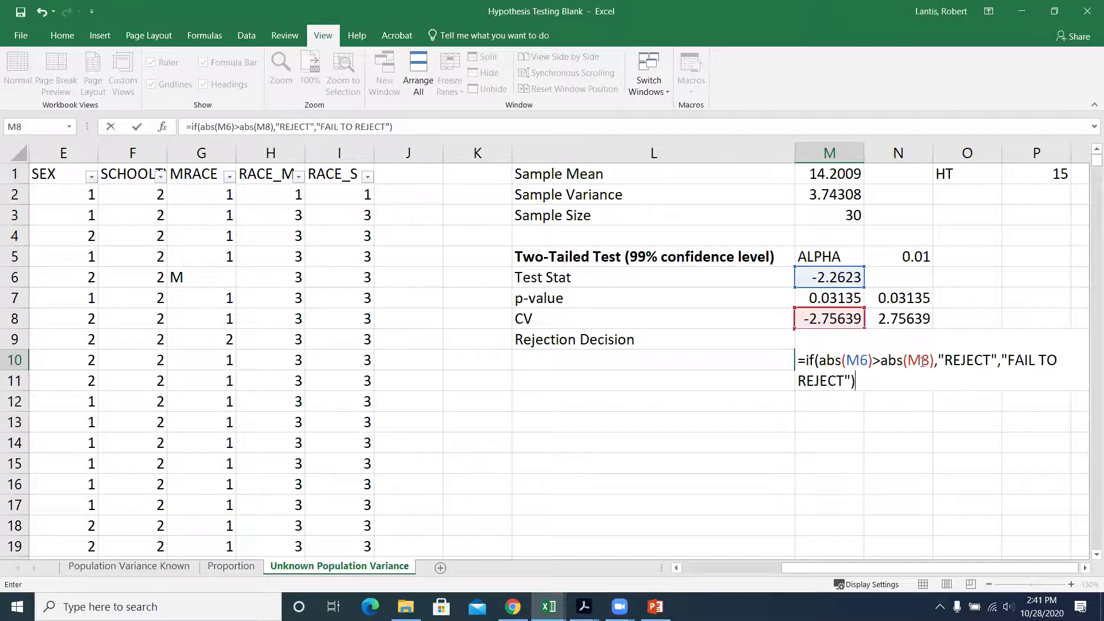
key(Return)
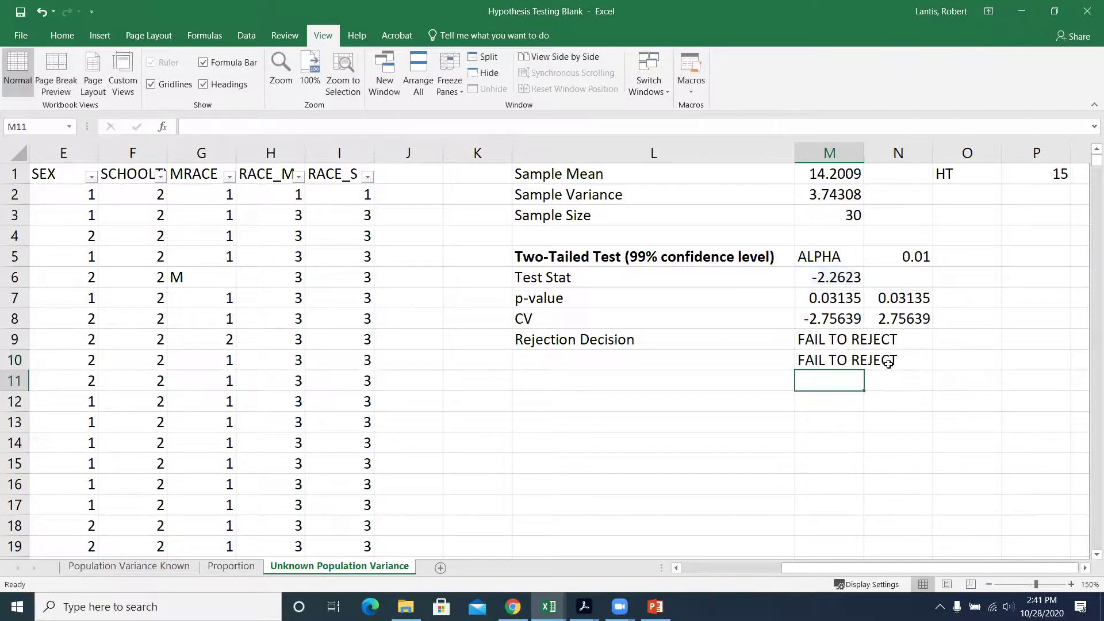
Test both rejection decisions with an alpha of 0.1 in N5, and restore alpha to 0.01
click(837, 344)
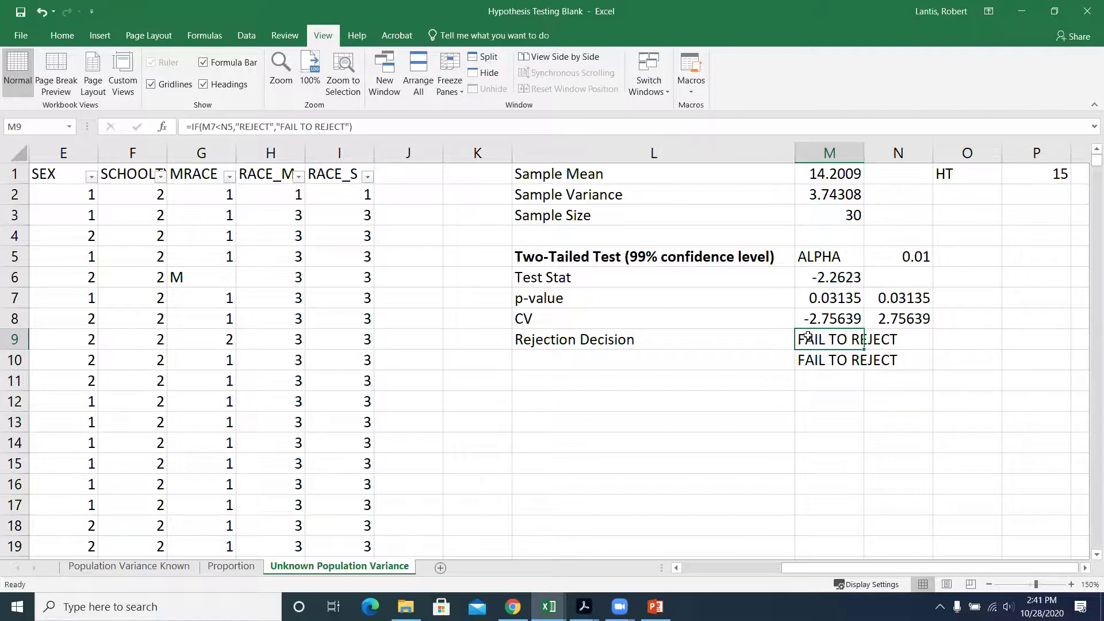
click(908, 262)
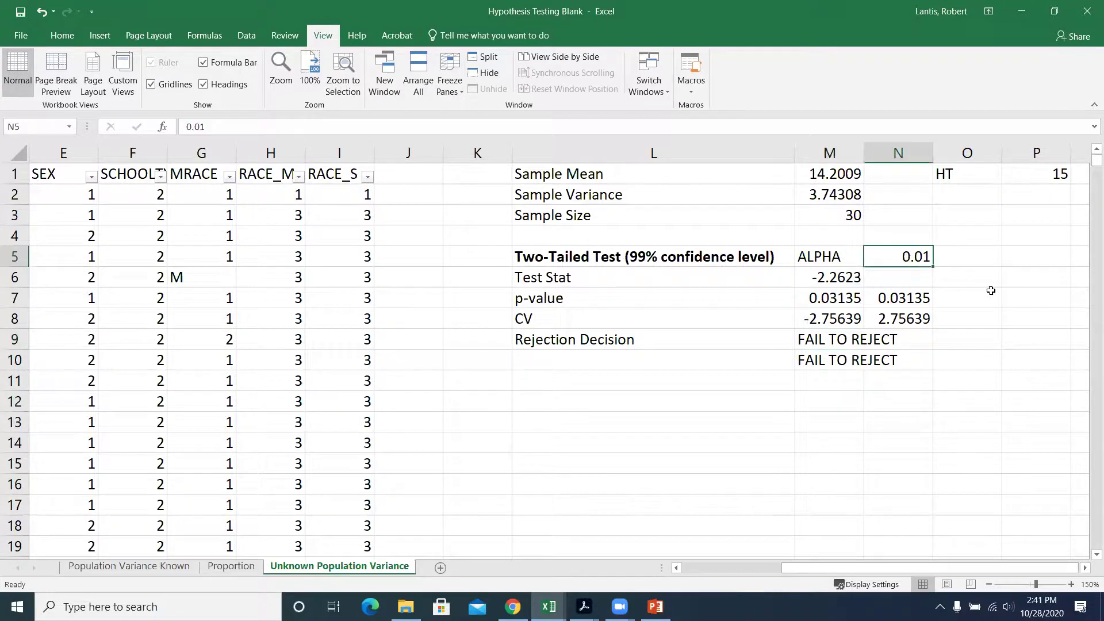
text(.)
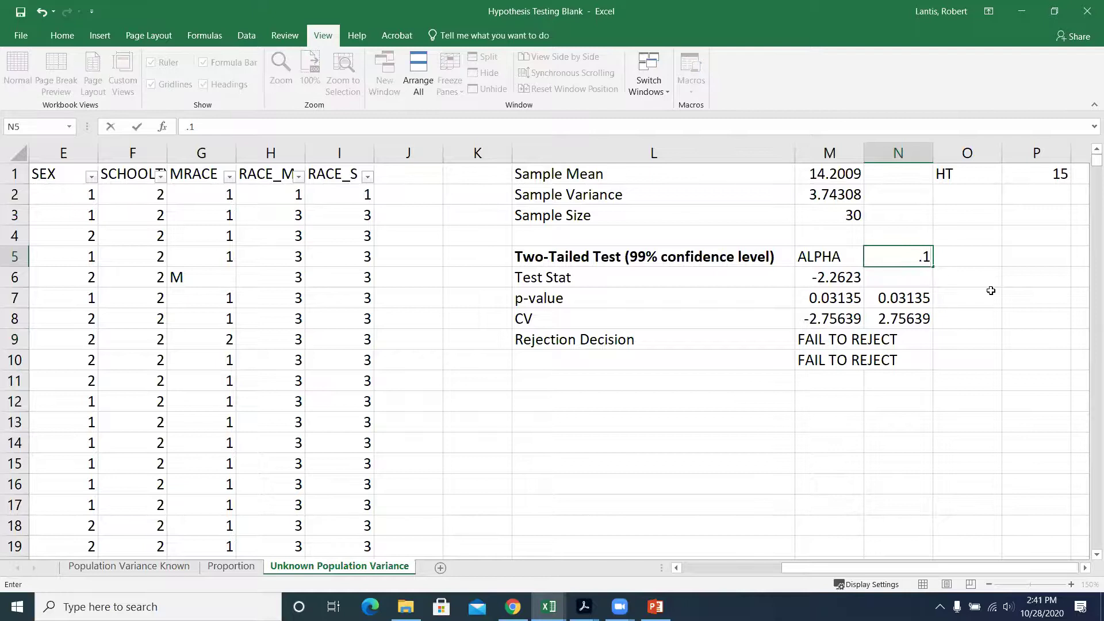
key(Return)
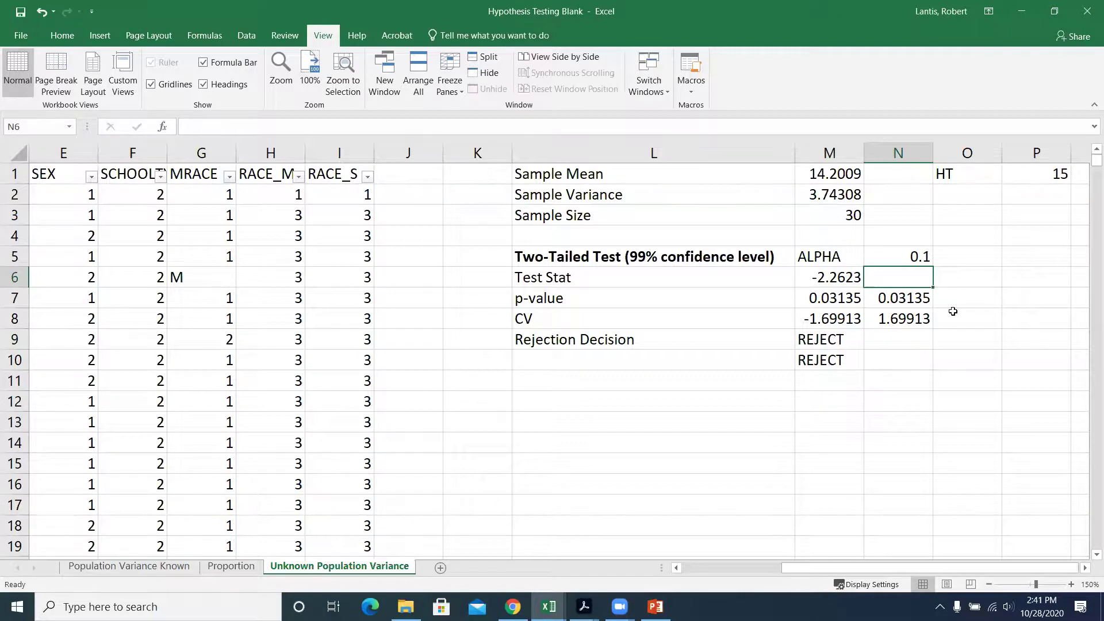
click(910, 256)
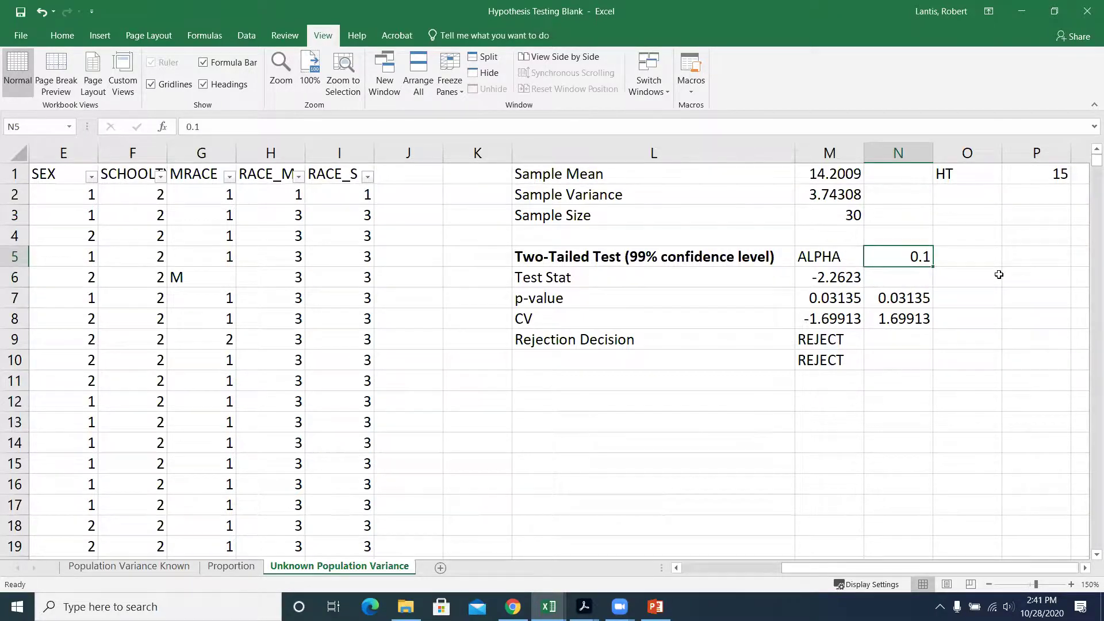
text(0.01)
key(Return)
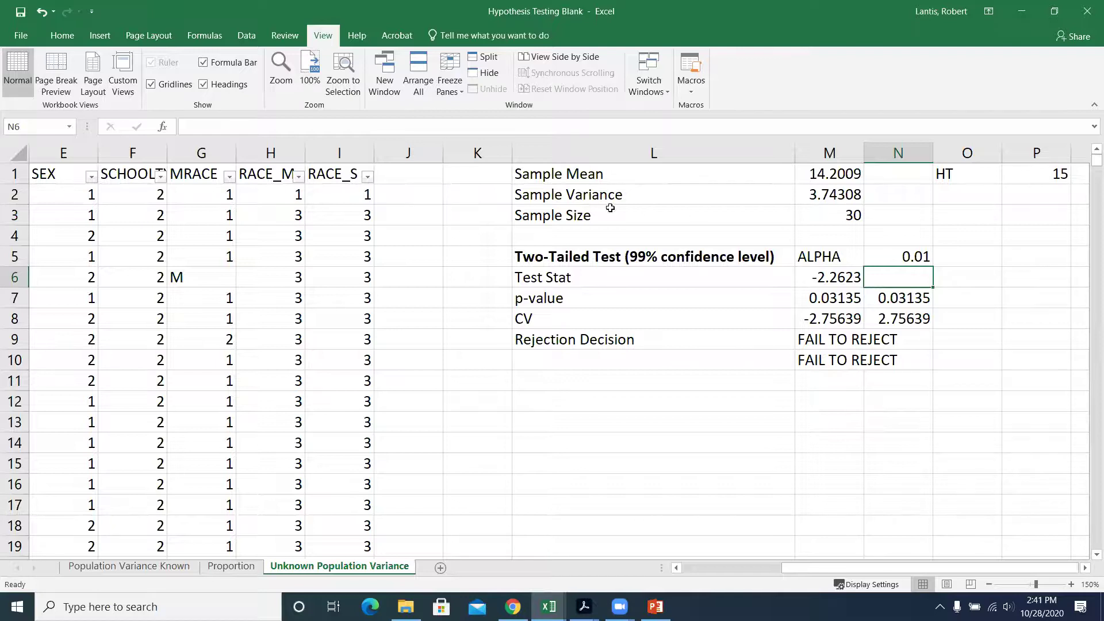
Replace the sample size in M3 with a COUNT of the Age First Tried E-Cig values in C2:C6273
click(816, 210)
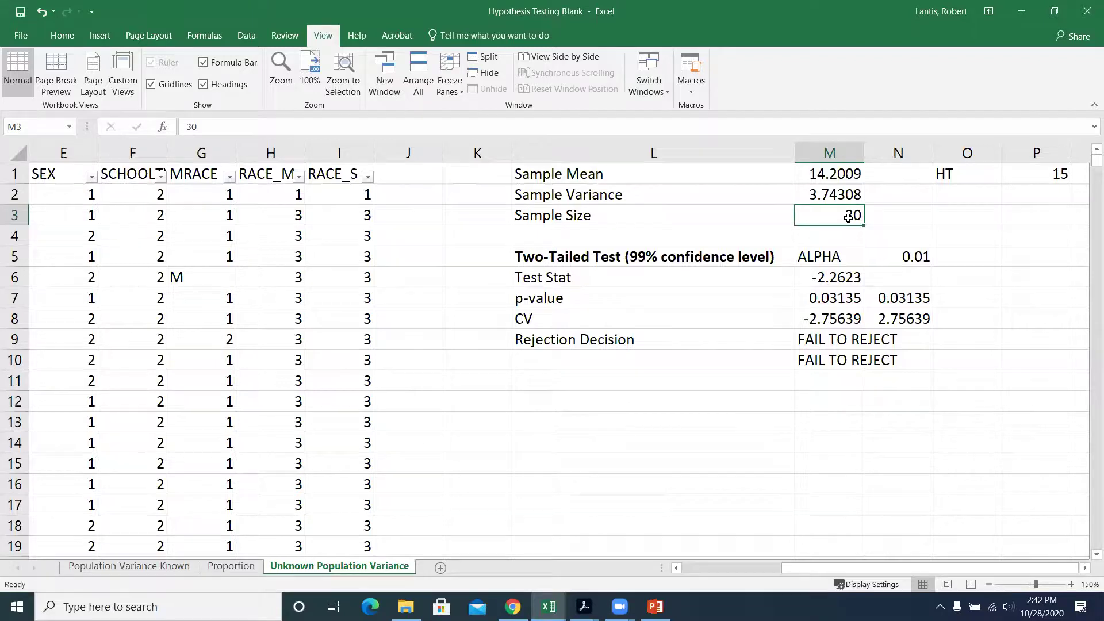
text(=count)
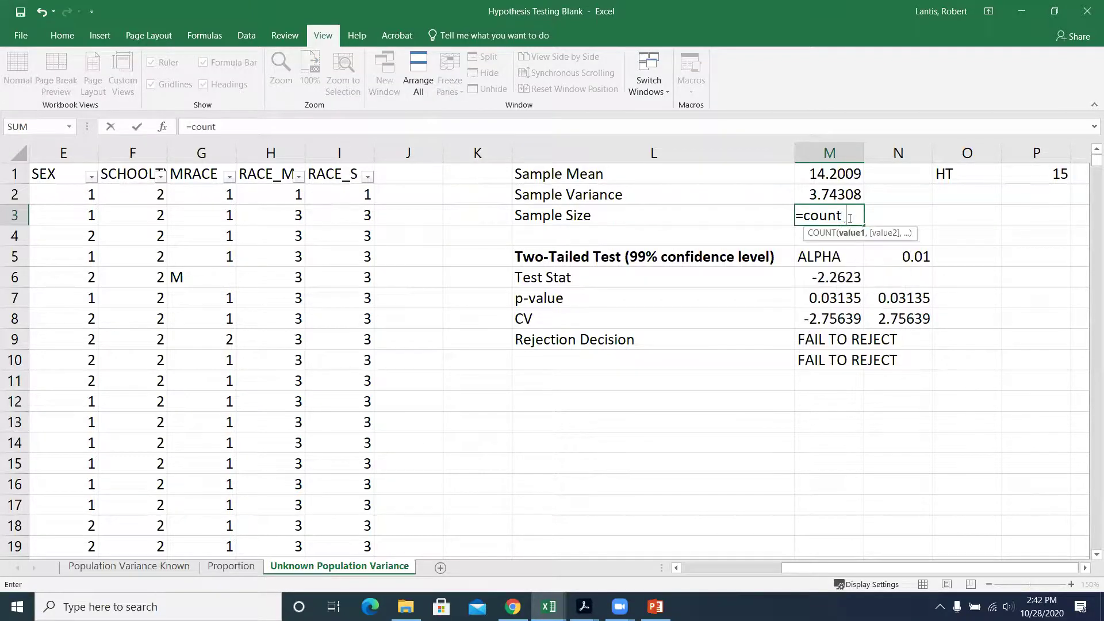
text(()
click(712, 569)
click(291, 195)
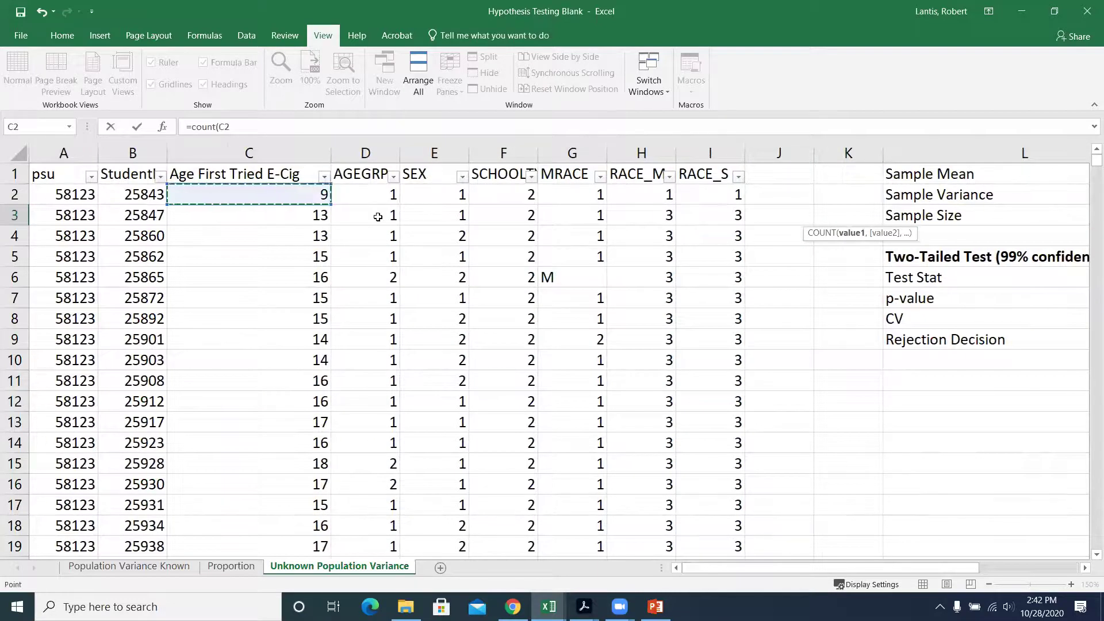
key(ctrl+shift+Down)
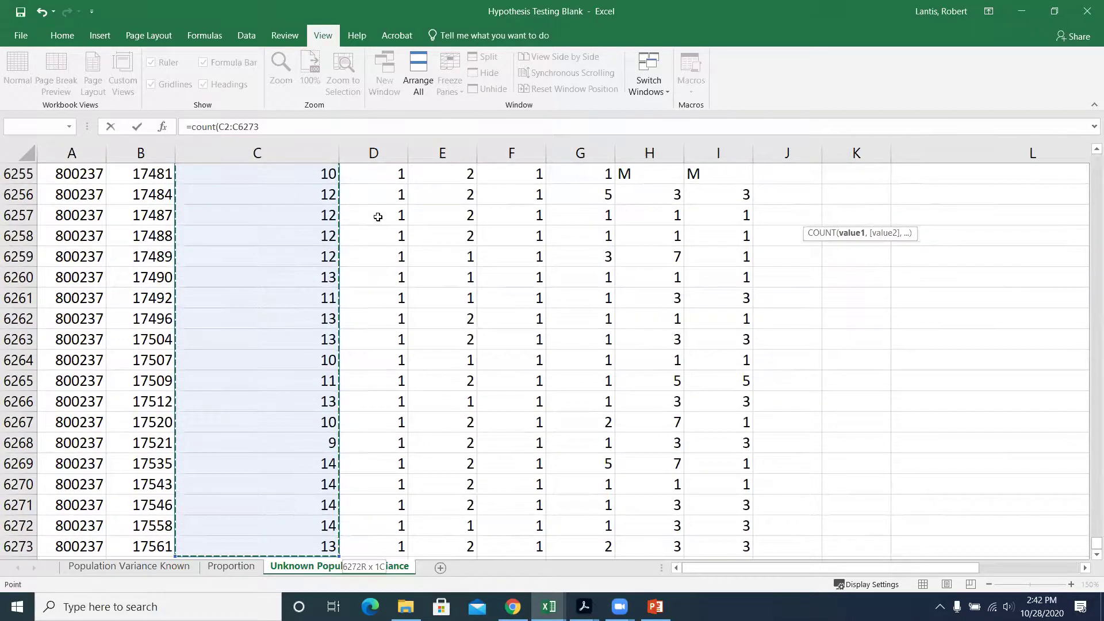
key(Return)
scroll(949, 234, up, 1)
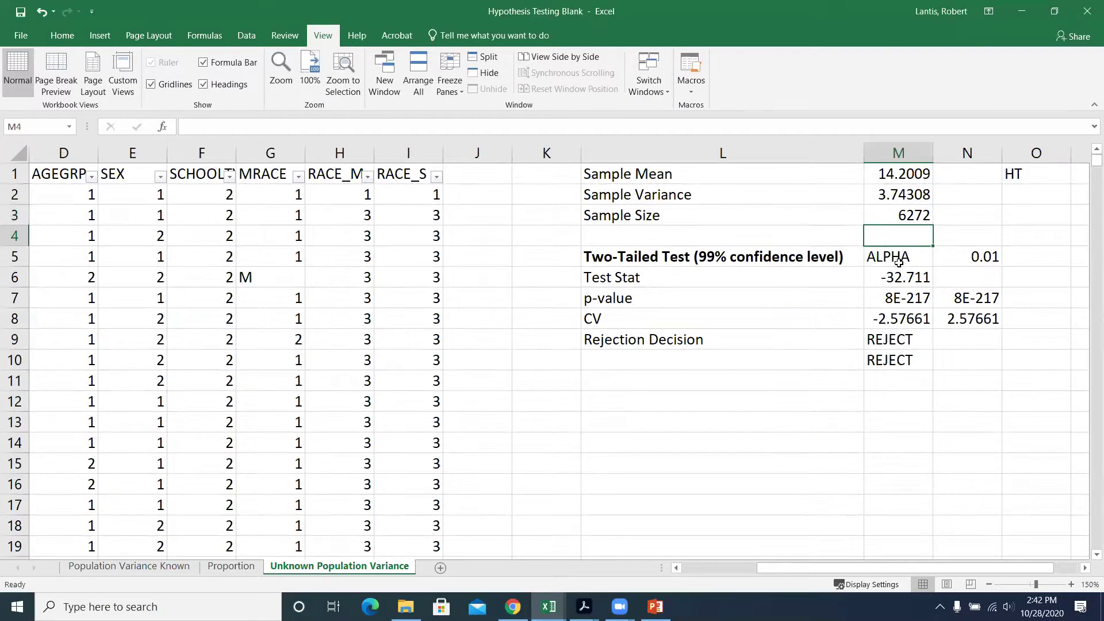
drag(837, 569, 977, 555)
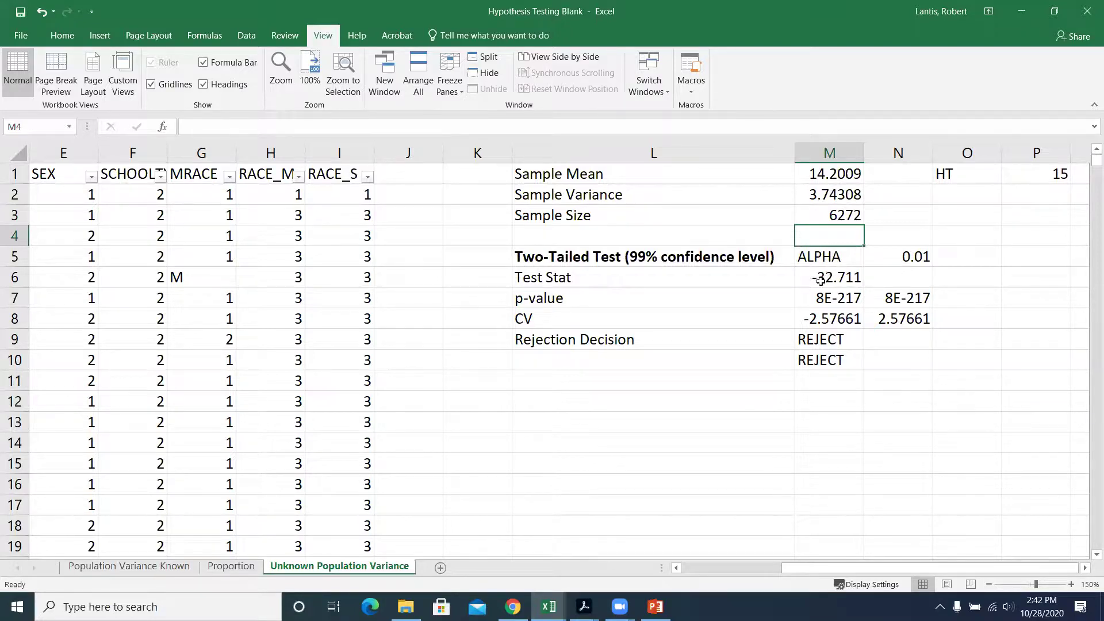
Check the test statistic and p-value formulas in M6 and M7, and set the hypothesized value in P1 to 14.5
click(834, 275)
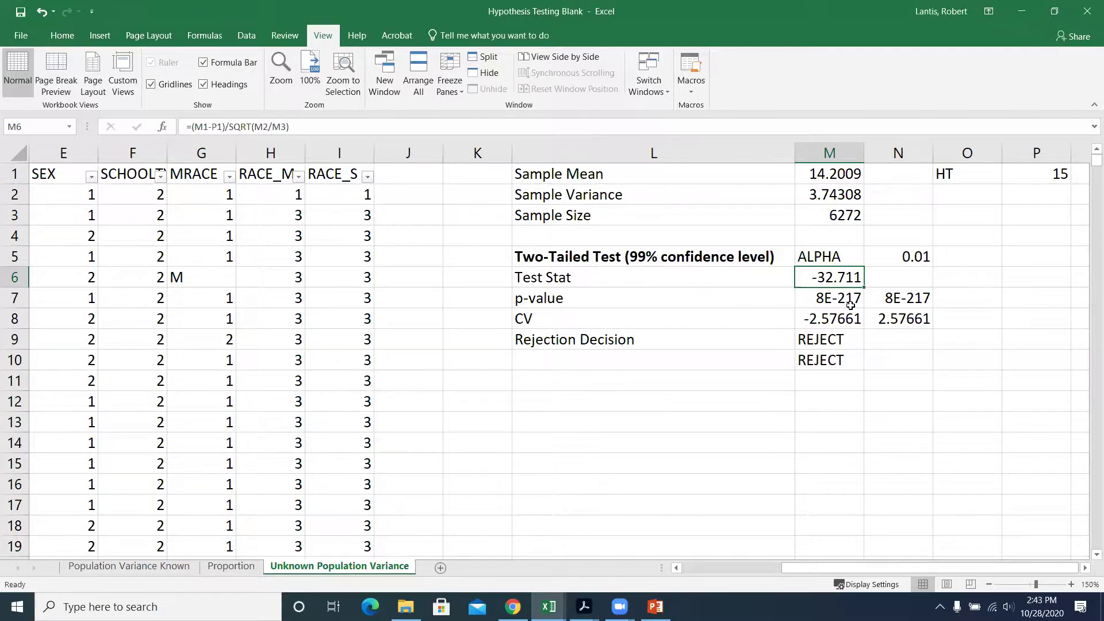
click(830, 300)
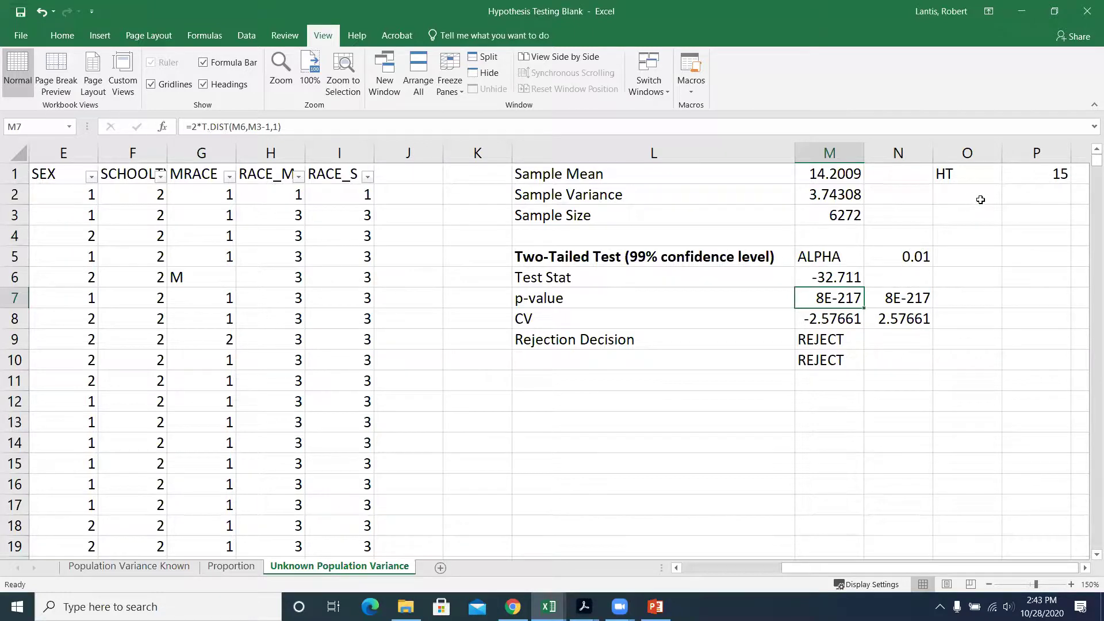
click(1022, 176)
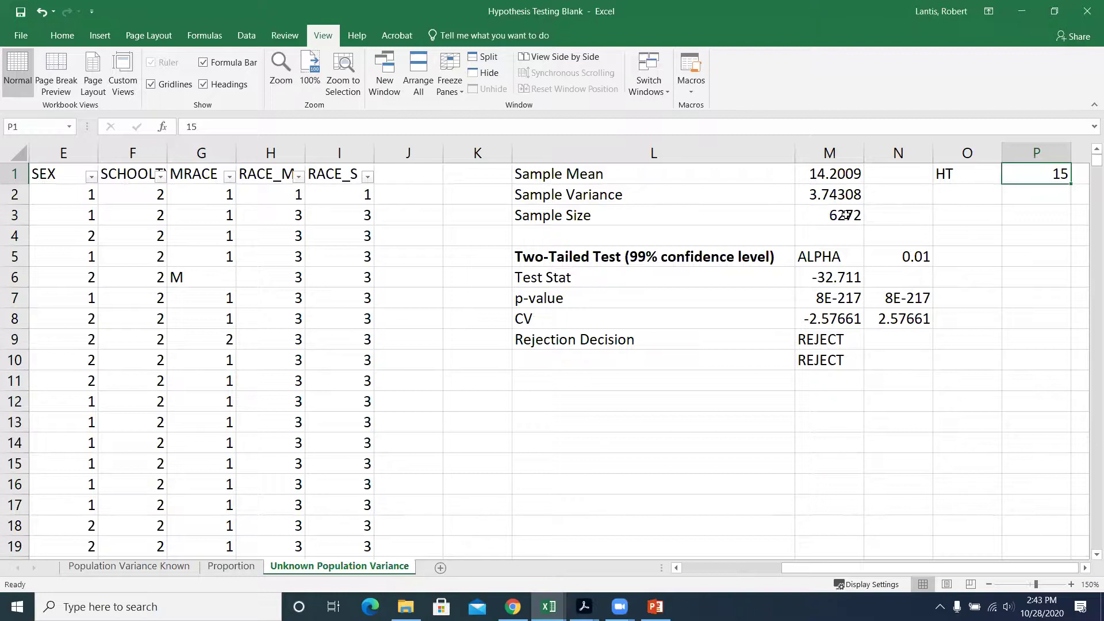
text(14.5)
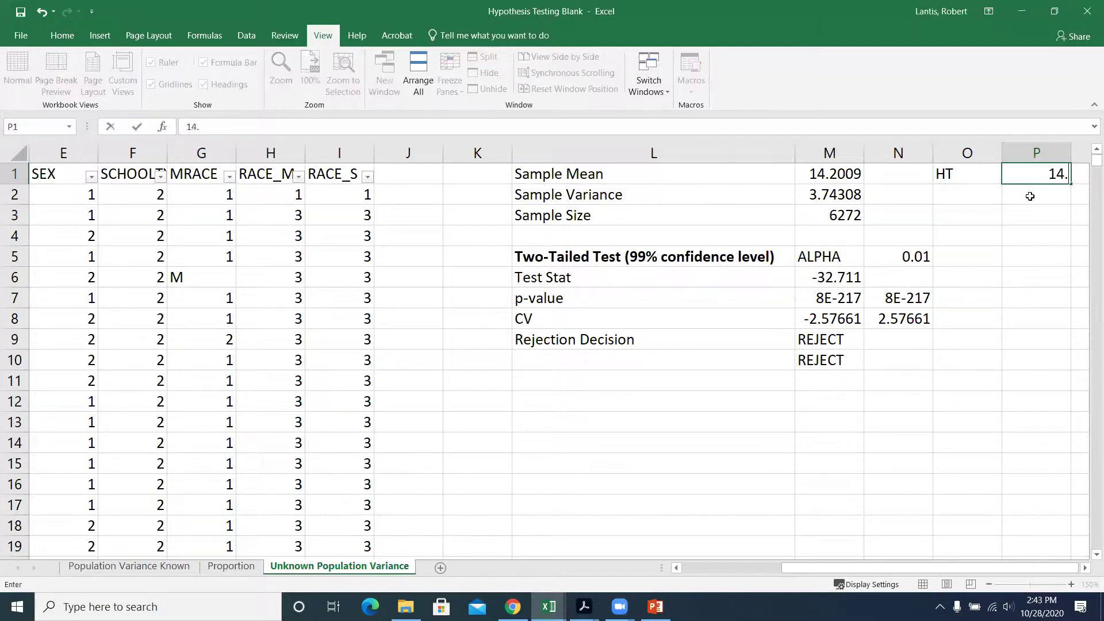
key(Return)
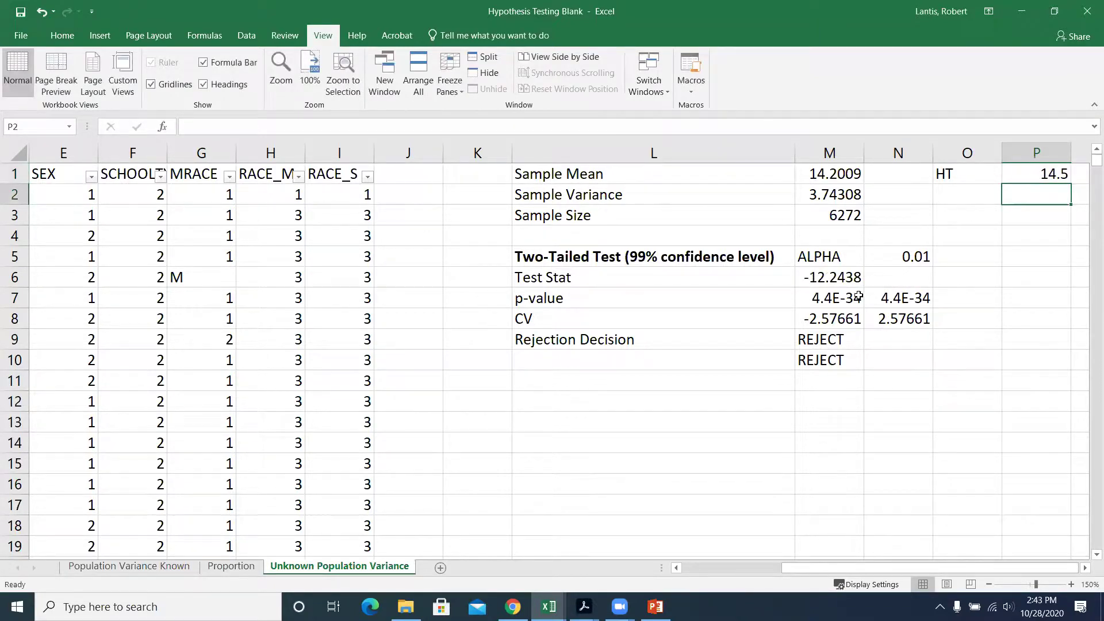
Set the hypothesized value in P1 to 14.3
click(1050, 176)
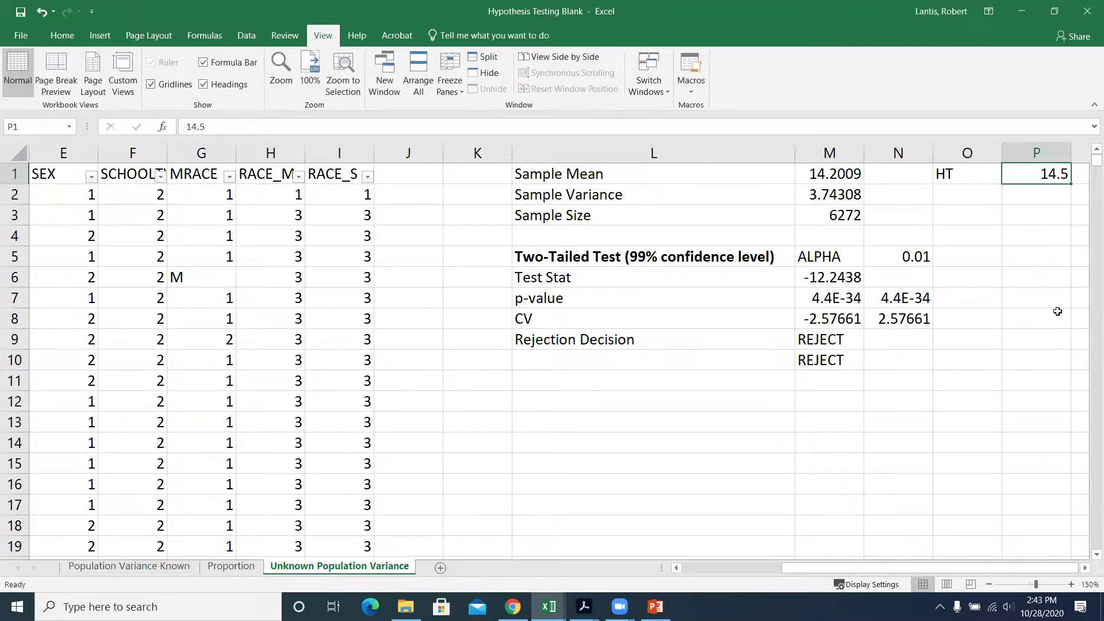
text(14.3)
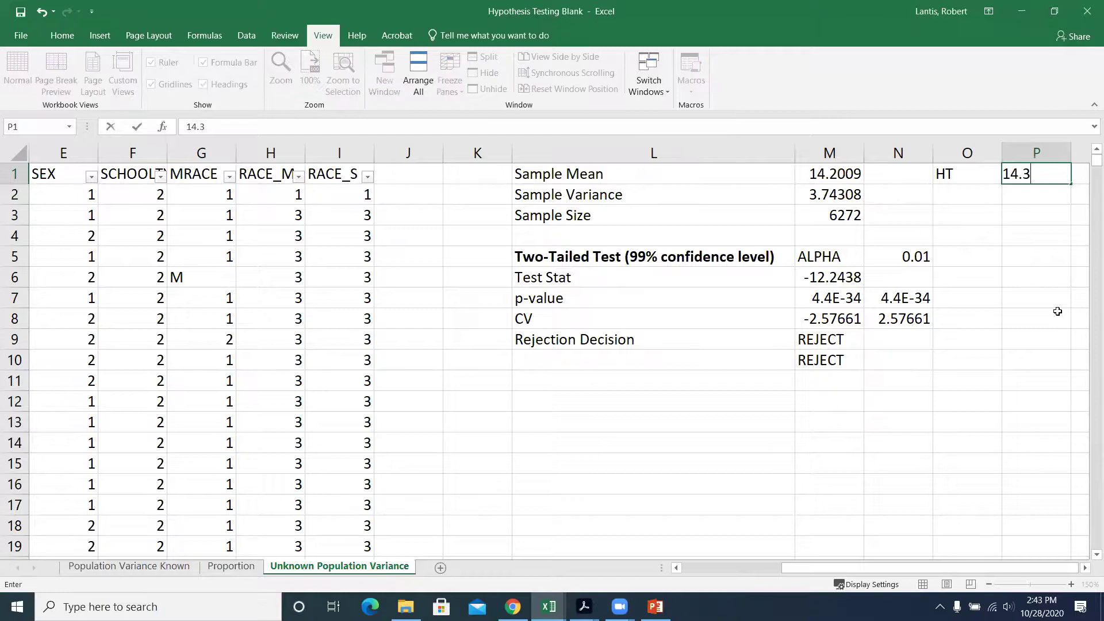
key(Return)
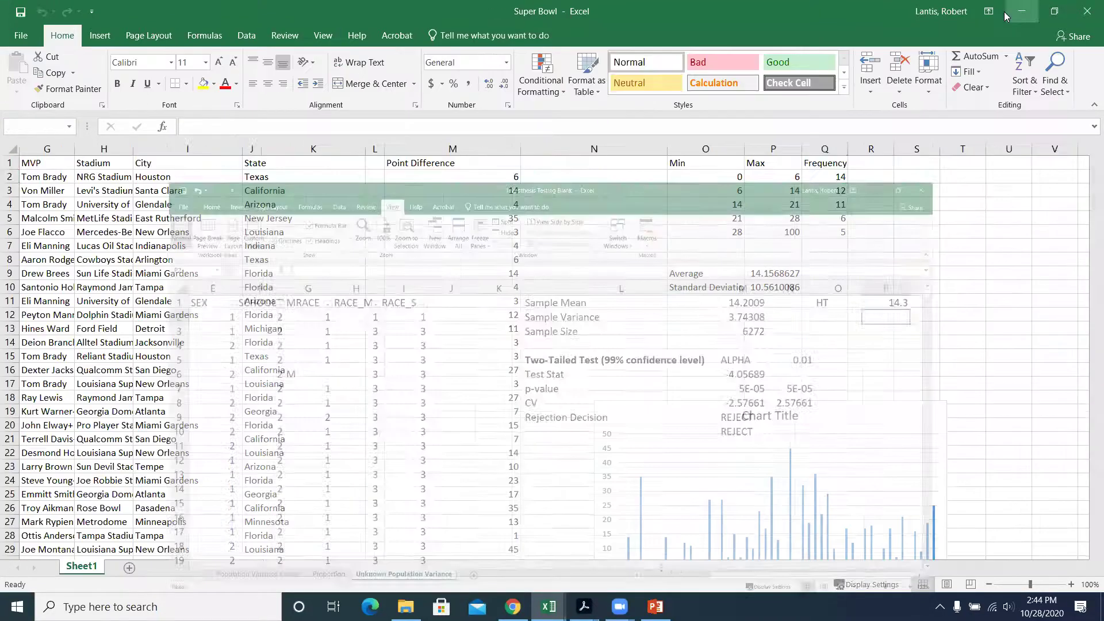
Minimize the Hypothesis Testing Blank and Super Bowl workbooks and switch to the Week 11 Lectures presentation in PowerPoint
click(1021, 11)
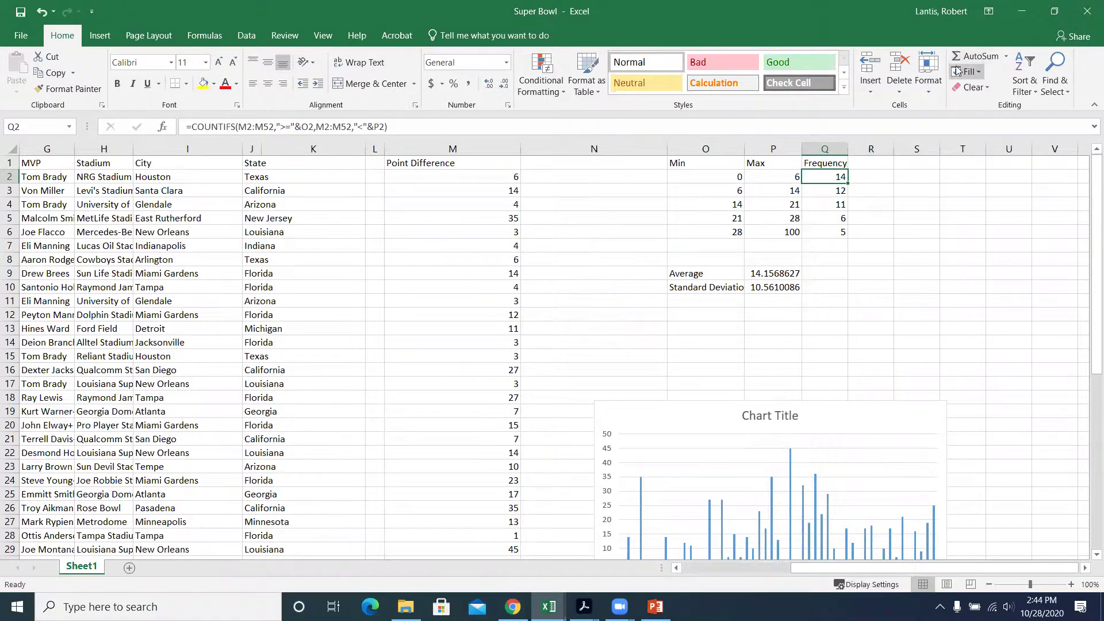
click(1026, 11)
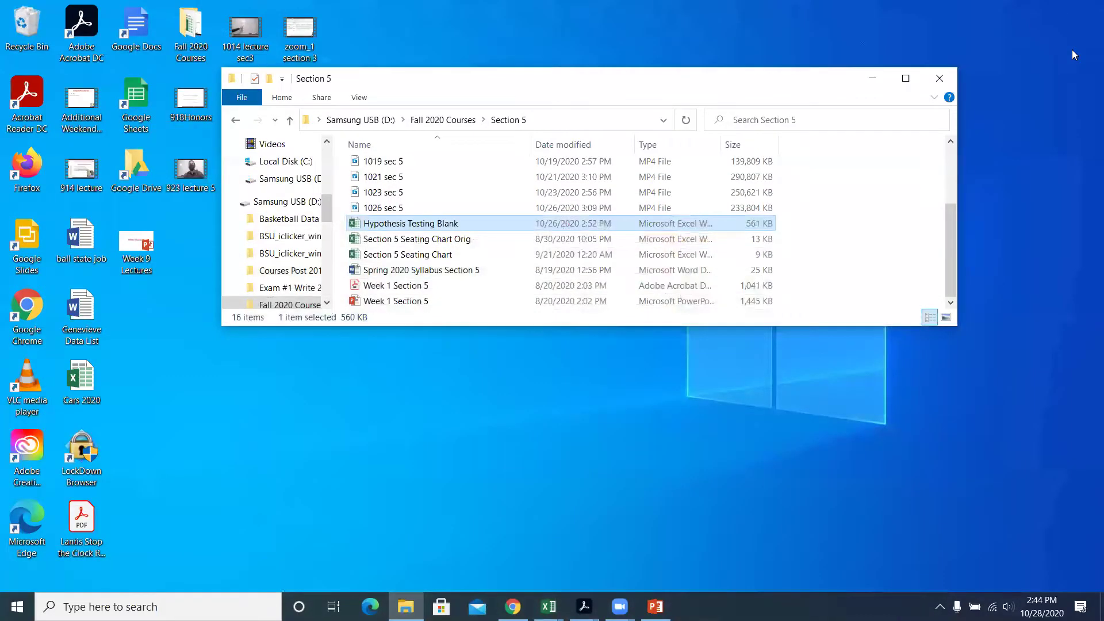
click(655, 606)
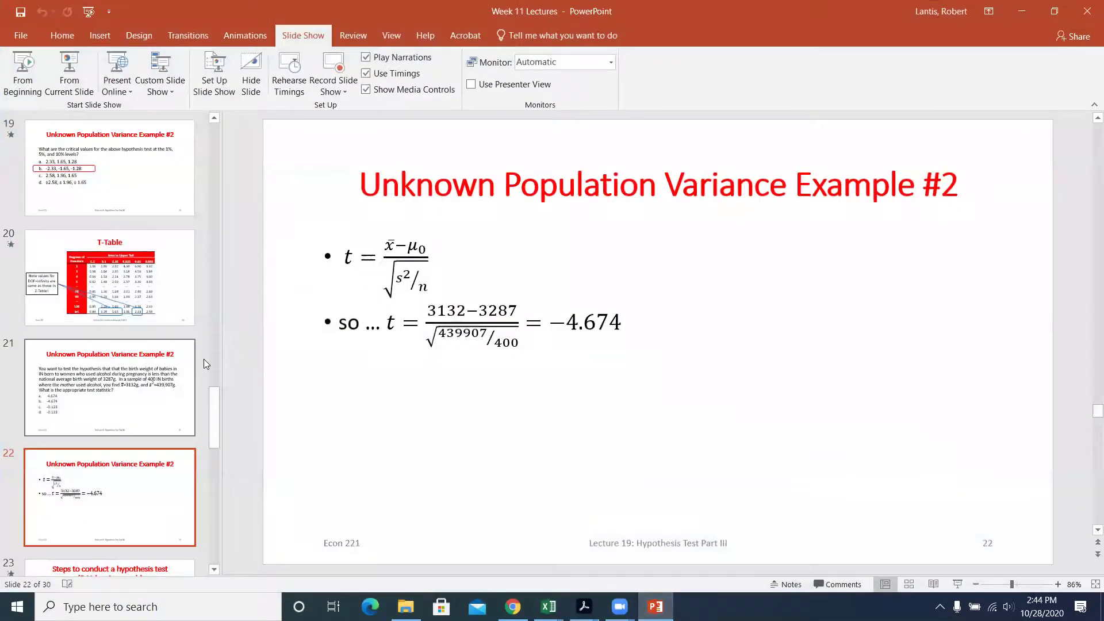
Look through the practice slides from Question 1 to Question 4, and minimize the open windows to return to the desktop
scroll(178, 428, down, 3)
scroll(179, 427, down, 3)
click(149, 365)
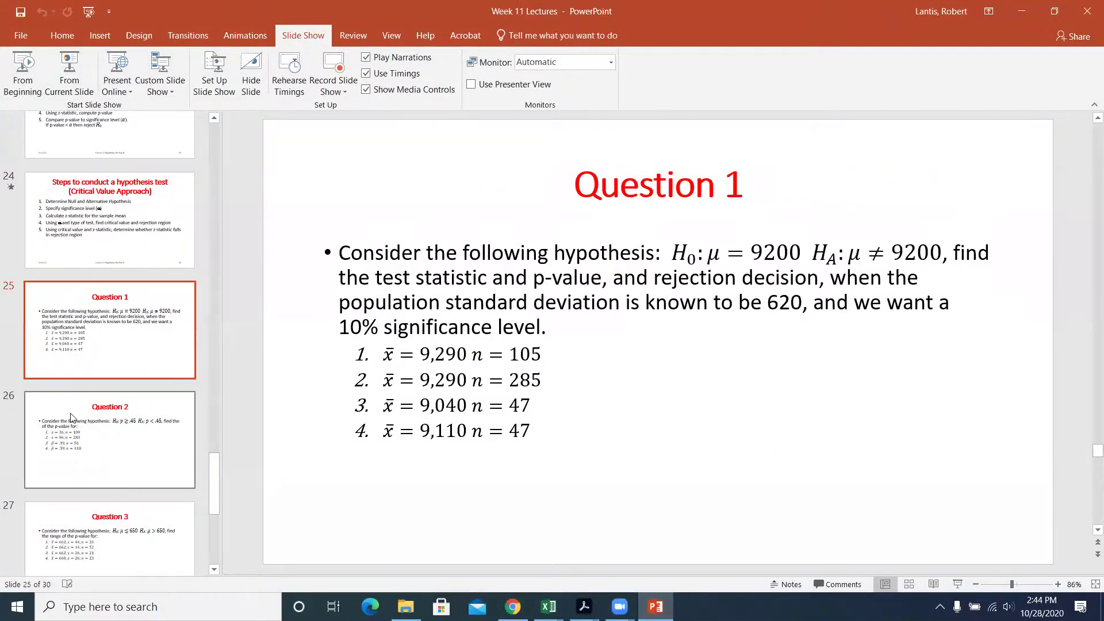
scroll(102, 355, down, 3)
click(101, 354)
click(173, 443)
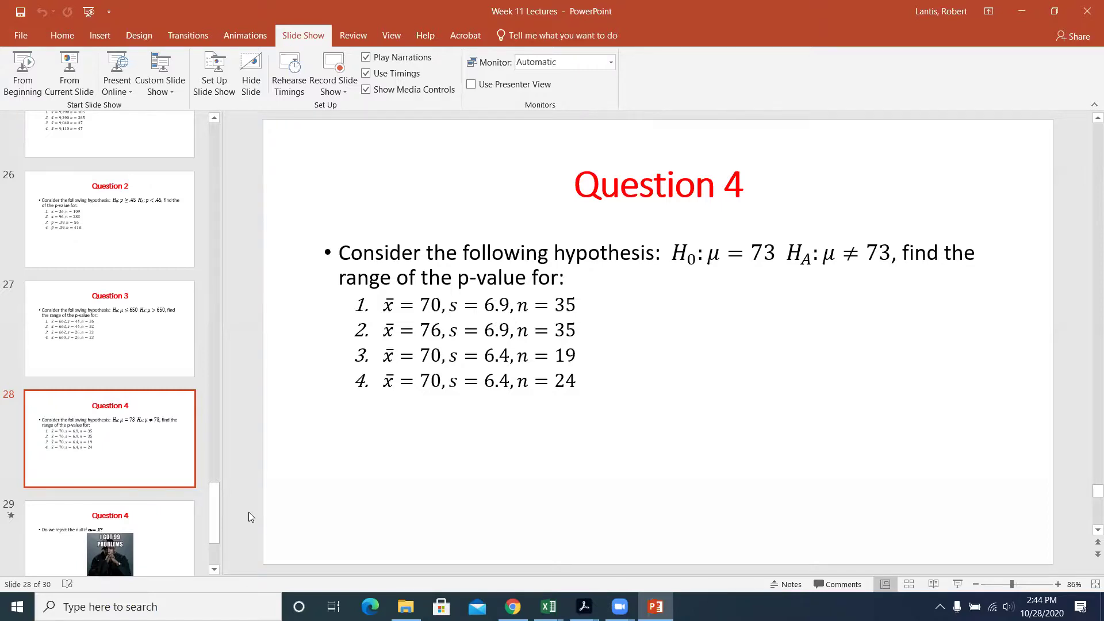
click(549, 606)
click(1019, 15)
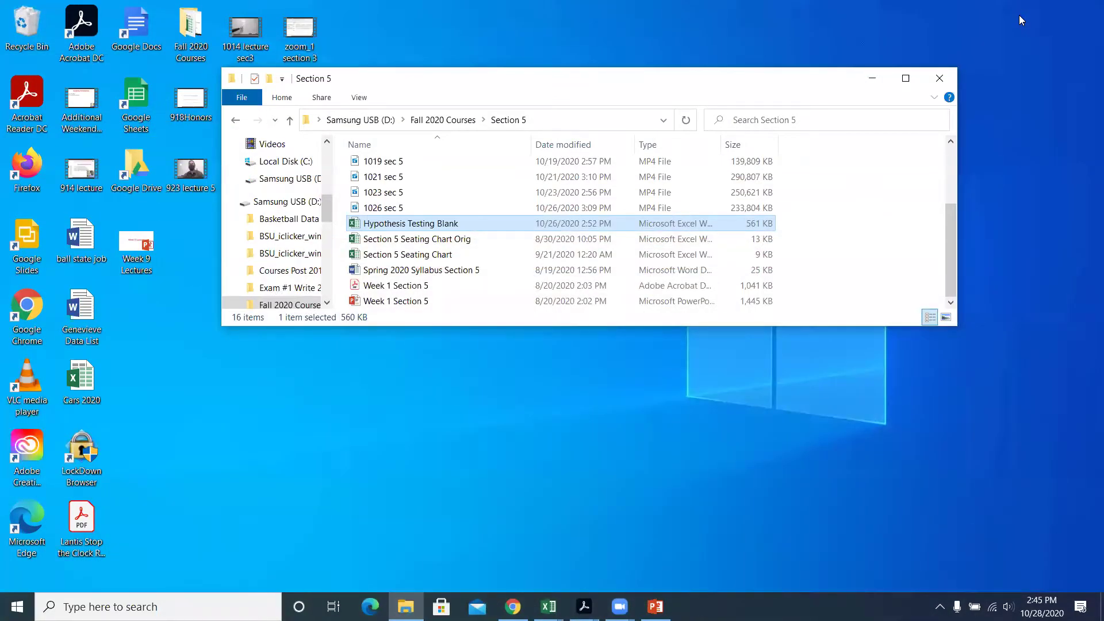